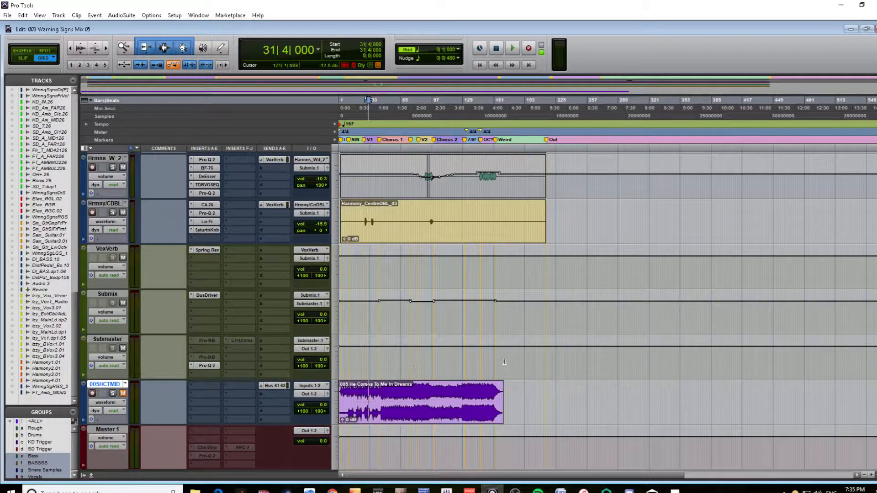
{"action": "left_click_drag", "start_coordinate": [504, 362], "coordinate": [314, 368]}
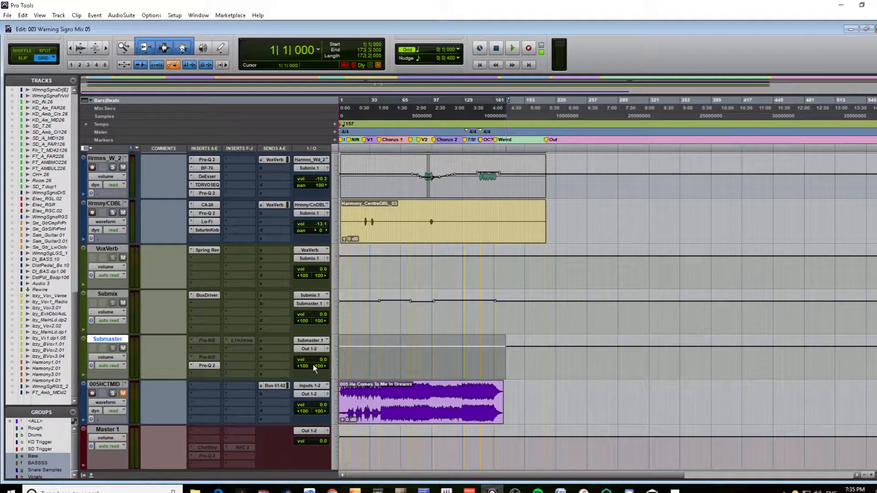
{"action": "left_click", "coordinate": [394, 361]}
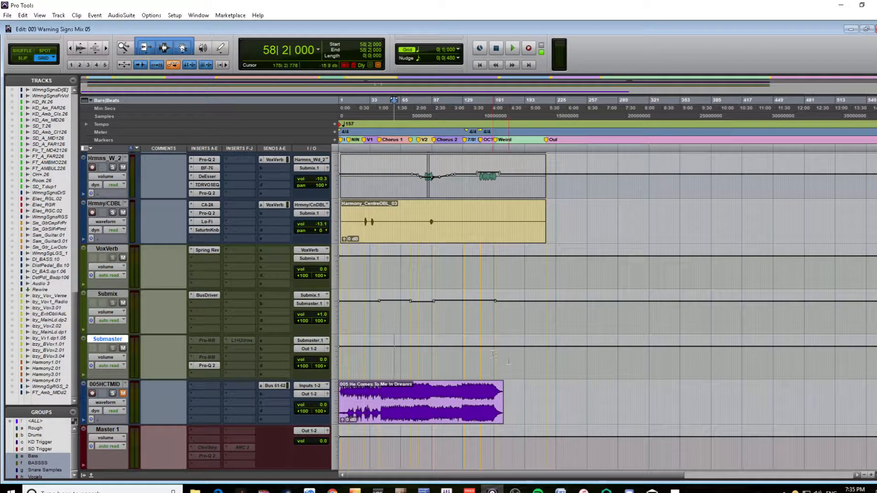
{"action": "left_click_drag", "start_coordinate": [501, 356], "coordinate": [339, 361]}
{"action": "left_click", "coordinate": [374, 361]}
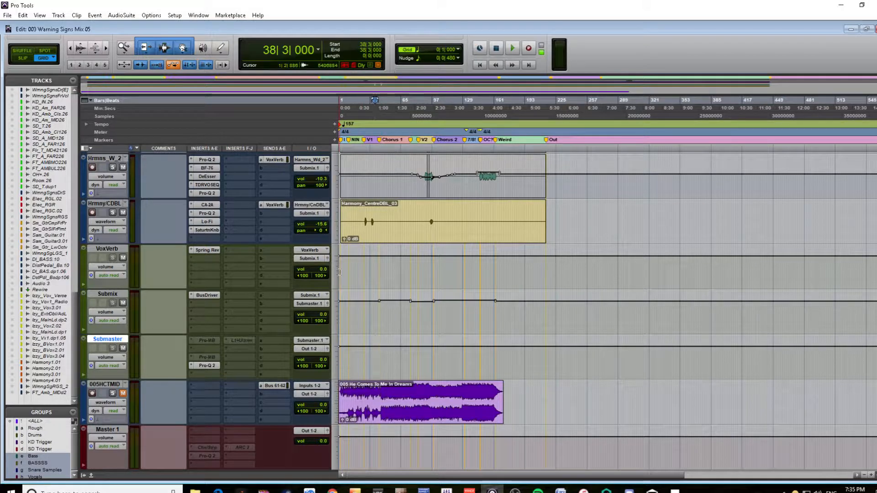
Select the Chorus 2 section, bars 99 to 131, on the Submaster track and play part of it
{"action": "left_click", "coordinate": [456, 140]}
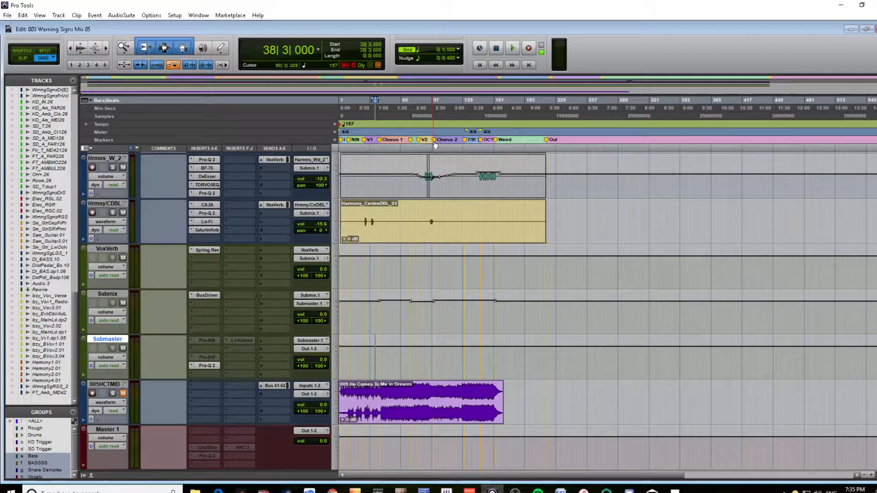
{"action": "left_click", "coordinate": [467, 139], "text": "shift"}
{"action": "key", "text": "space"}
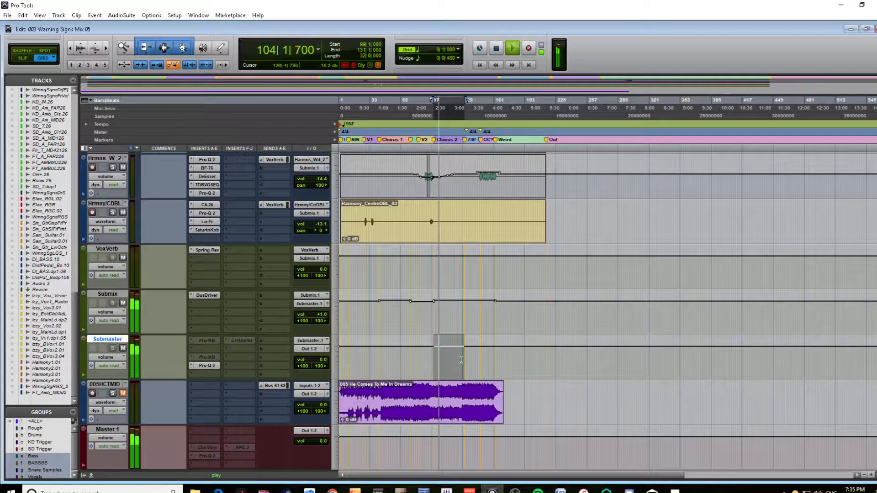
{"action": "key", "text": "space"}
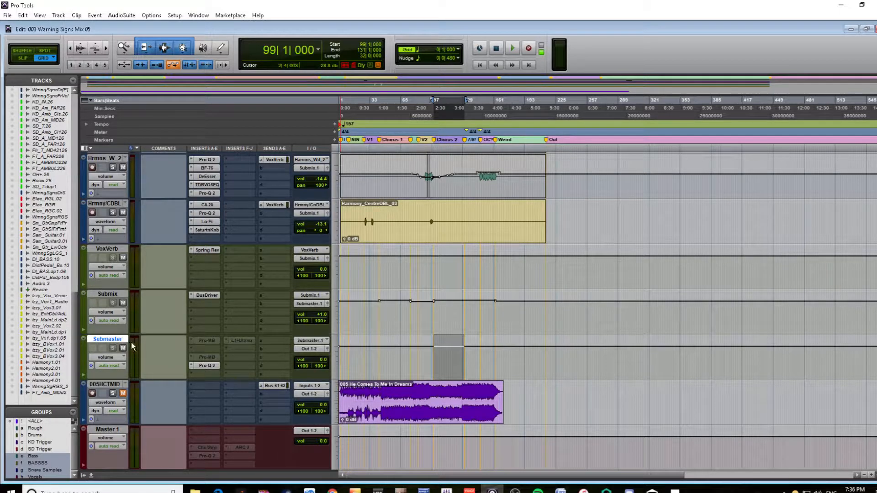
Activate the L1 Ultramaximizer on the Submaster track and set both its threshold and out ceiling to -4.0 dB
{"action": "left_click", "coordinate": [247, 340]}
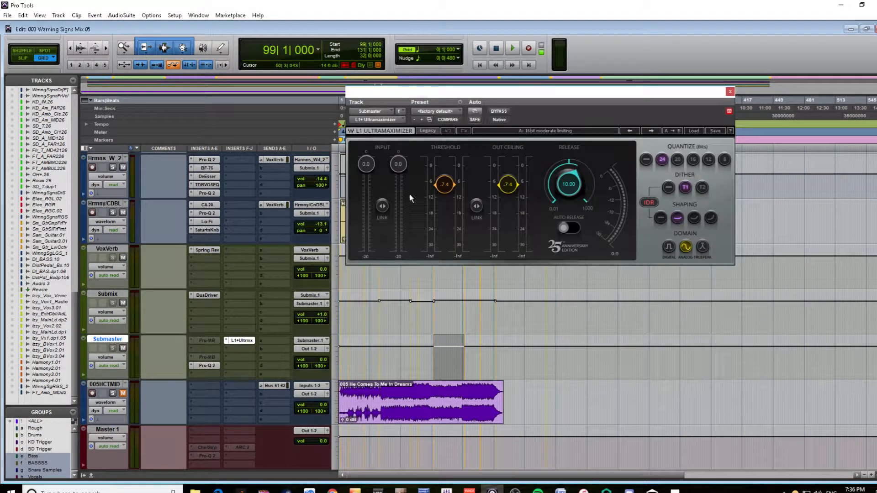
{"action": "left_click_drag", "start_coordinate": [446, 189], "coordinate": [444, 175]}
{"action": "left_click_drag", "start_coordinate": [508, 184], "coordinate": [508, 176]}
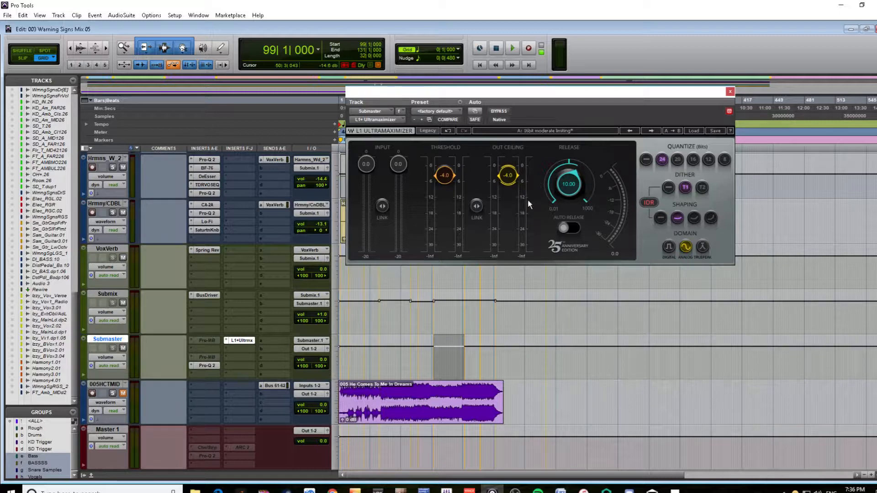
{"action": "left_click", "coordinate": [730, 93]}
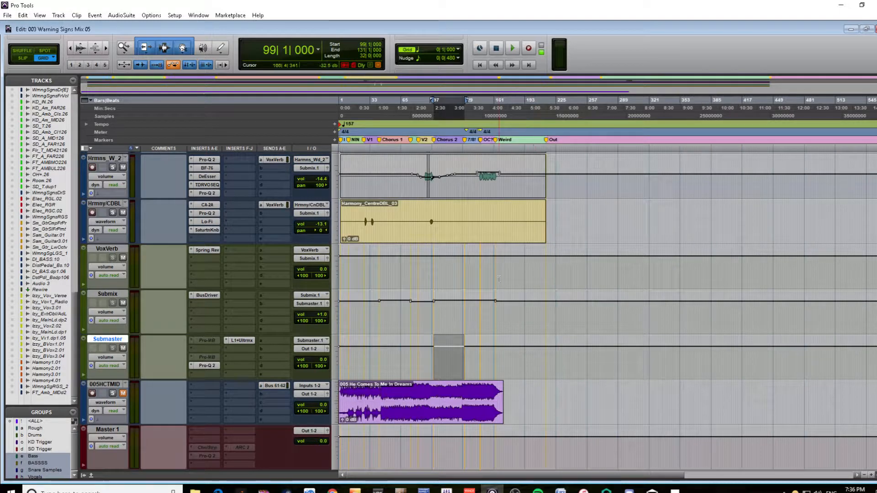
Play from bar 100 and lower the L1 Ultramaximizer's threshold and out ceiling together to -7.2 dB
{"action": "left_click", "coordinate": [435, 358]}
{"action": "key", "text": "space"}
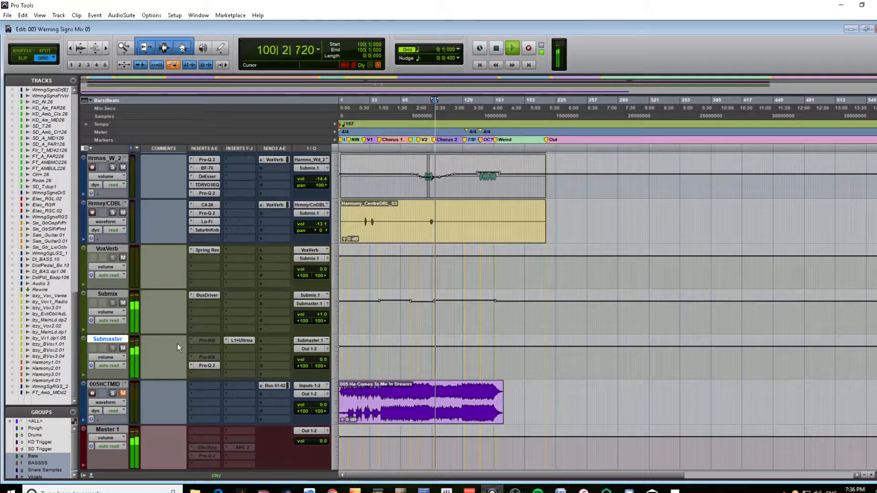
{"action": "left_click", "coordinate": [246, 340]}
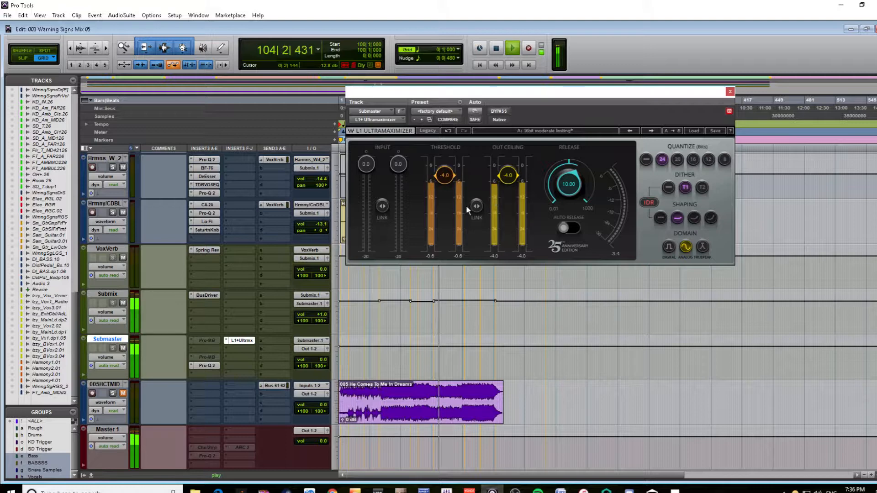
{"action": "left_click_drag", "start_coordinate": [476, 206], "coordinate": [477, 216]}
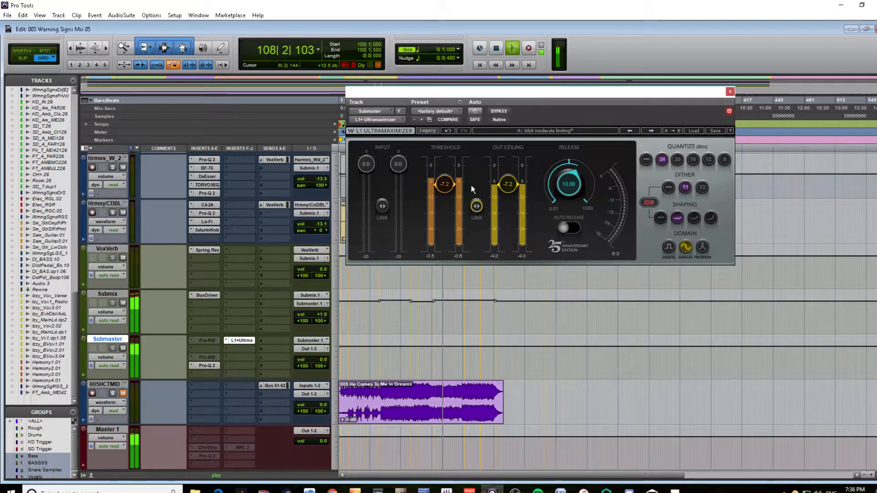
{"action": "left_click", "coordinate": [730, 91]}
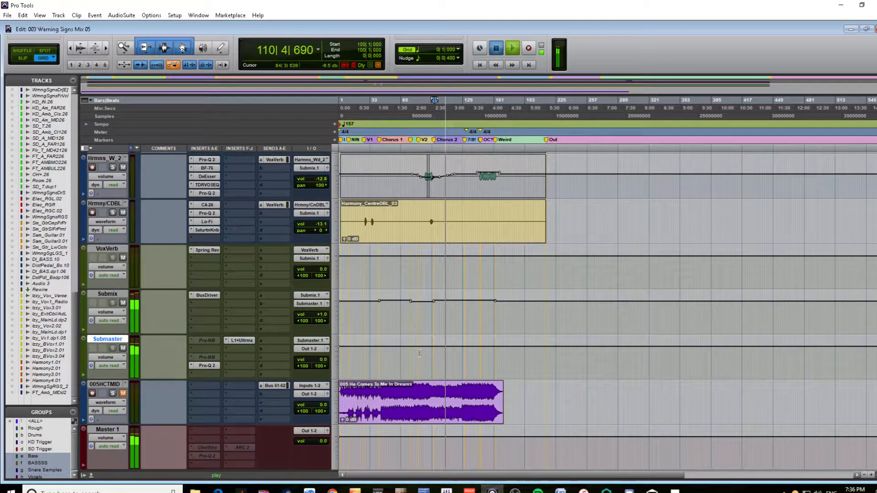
{"action": "key", "text": "space"}
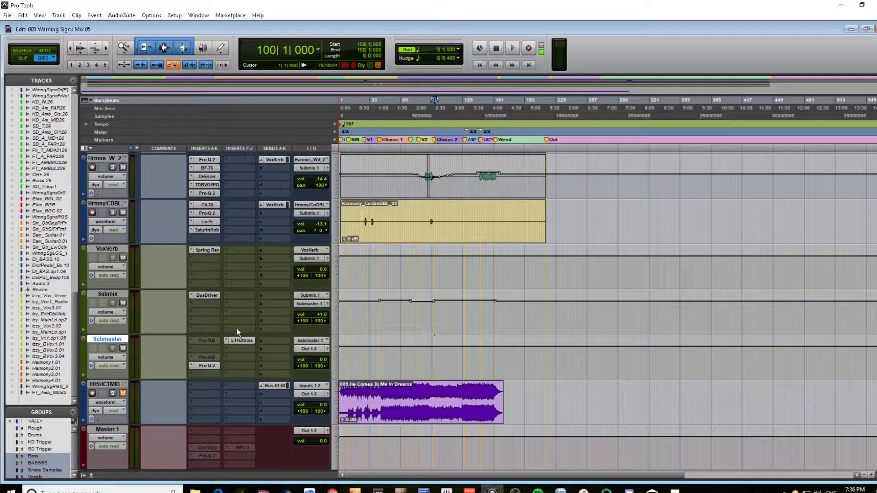
Activate Pro-MB on the Submaster and create two adjoining bands that meet at about 1 kHz, the upper one reaching about 10 kHz
{"action": "left_click", "coordinate": [208, 356]}
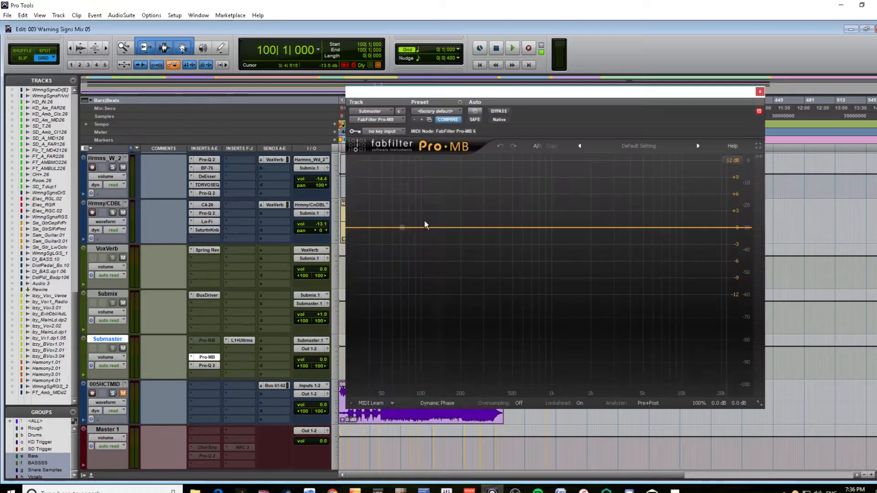
{"action": "left_click", "coordinate": [470, 239]}
{"action": "left_click_drag", "start_coordinate": [513, 228], "coordinate": [530, 229]}
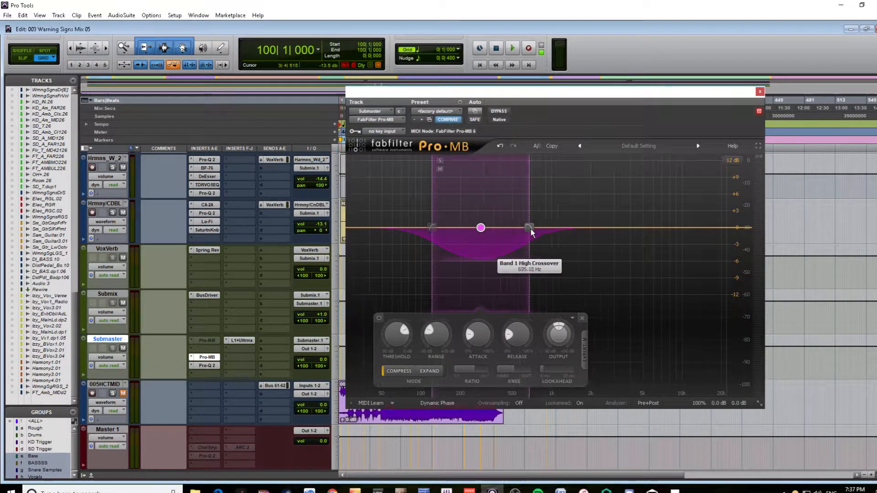
{"action": "left_click", "coordinate": [572, 228]}
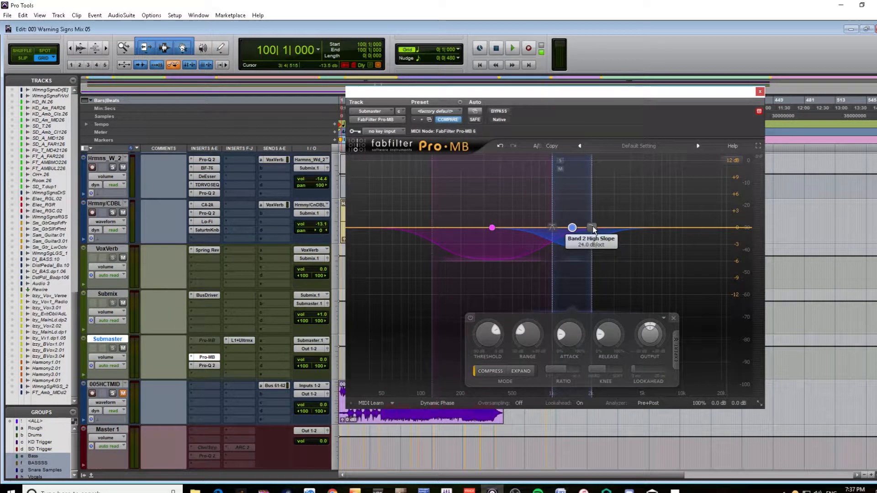
{"action": "left_click_drag", "start_coordinate": [593, 229], "coordinate": [680, 229]}
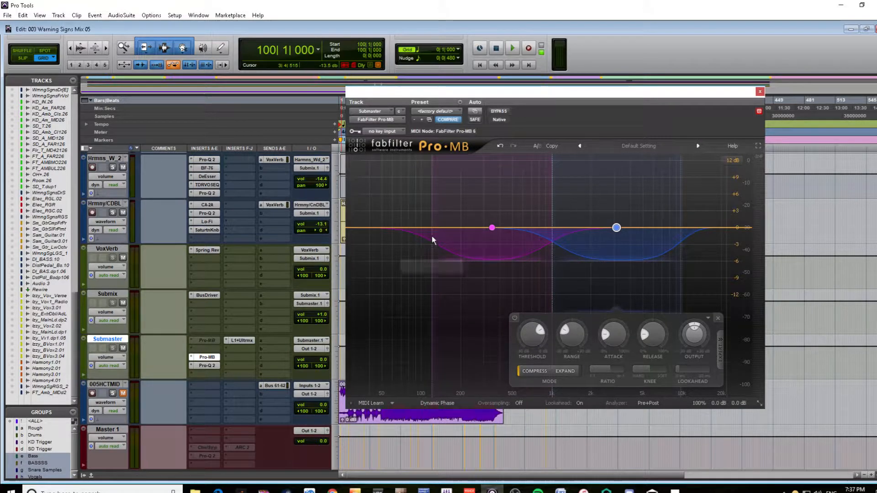
{"action": "left_click_drag", "start_coordinate": [434, 230], "coordinate": [443, 235]}
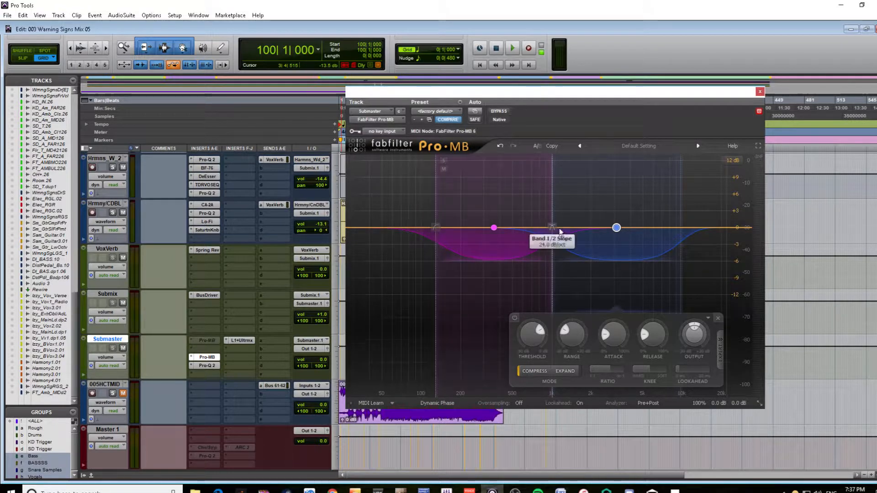
{"action": "left_click_drag", "start_coordinate": [554, 240], "coordinate": [554, 239]}
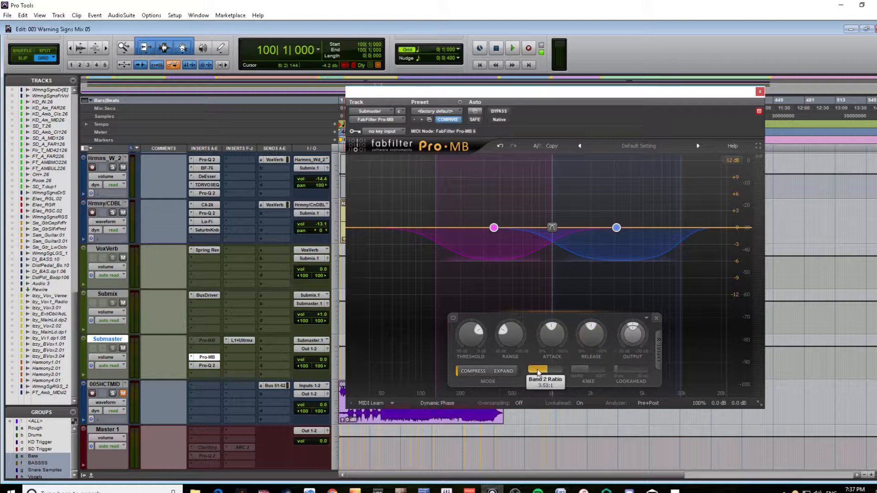
Reduce the range of both Pro-MB bands to about -3 dB and move the plug-in window clear of the track controls
{"action": "left_click_drag", "start_coordinate": [506, 334], "coordinate": [506, 330]}
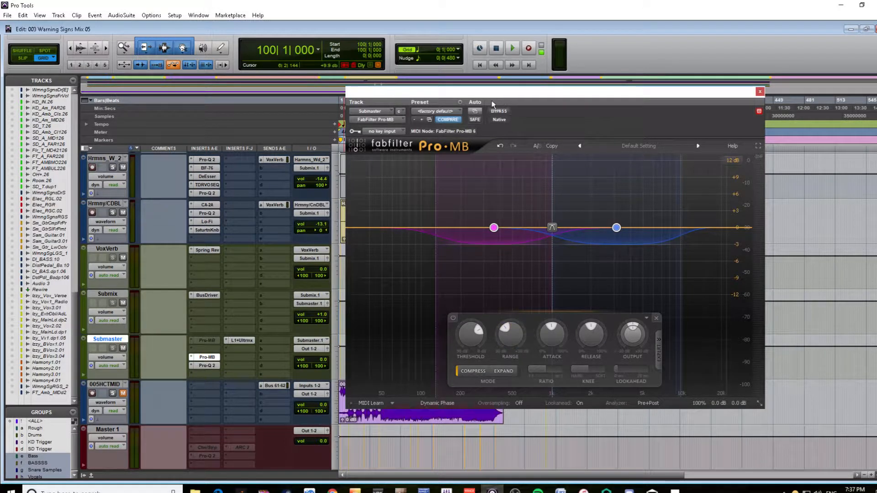
{"action": "left_click_drag", "start_coordinate": [479, 94], "coordinate": [392, 90]}
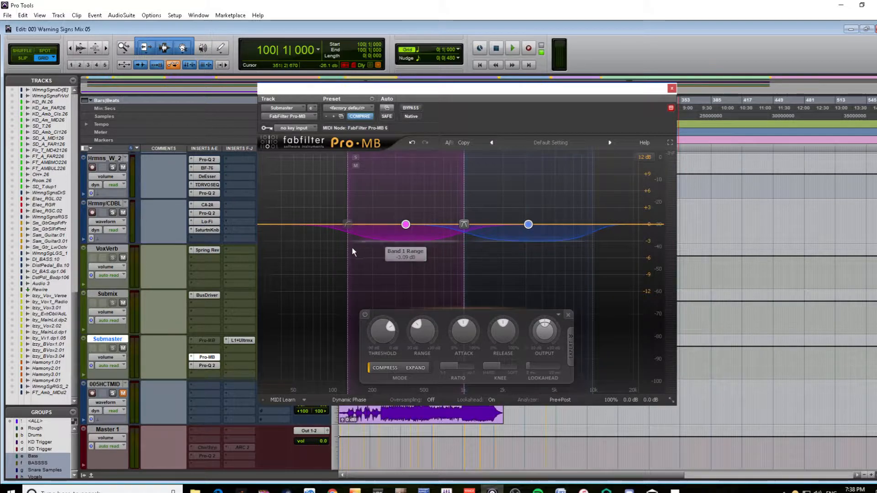
{"action": "left_click_drag", "start_coordinate": [456, 93], "coordinate": [652, 50]}
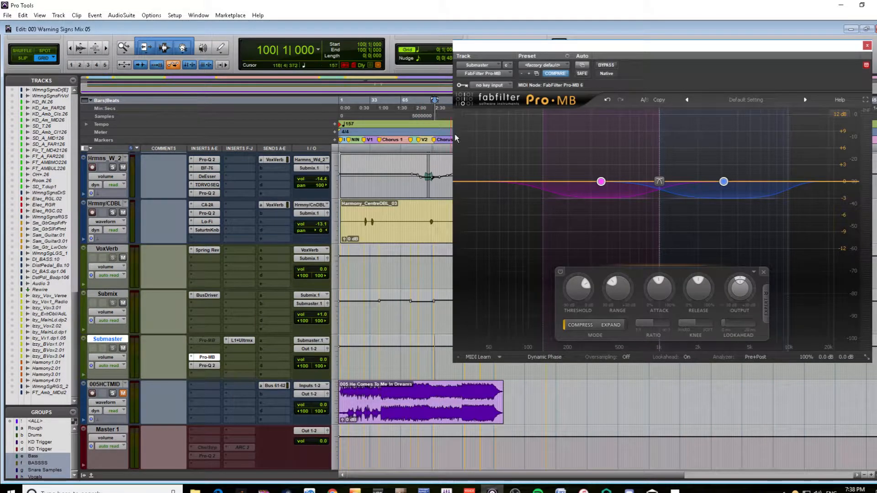
During playback, set Pro-MB thresholds to about -27 dB for band 1 and -29 dB for band 2, and raise both bands' output levels
{"action": "key", "text": "space"}
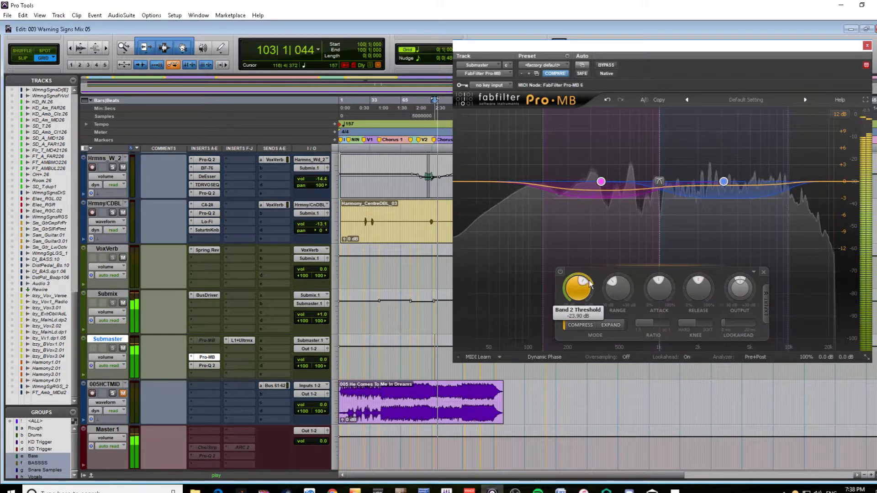
{"action": "left_click_drag", "start_coordinate": [580, 222], "coordinate": [623, 160]}
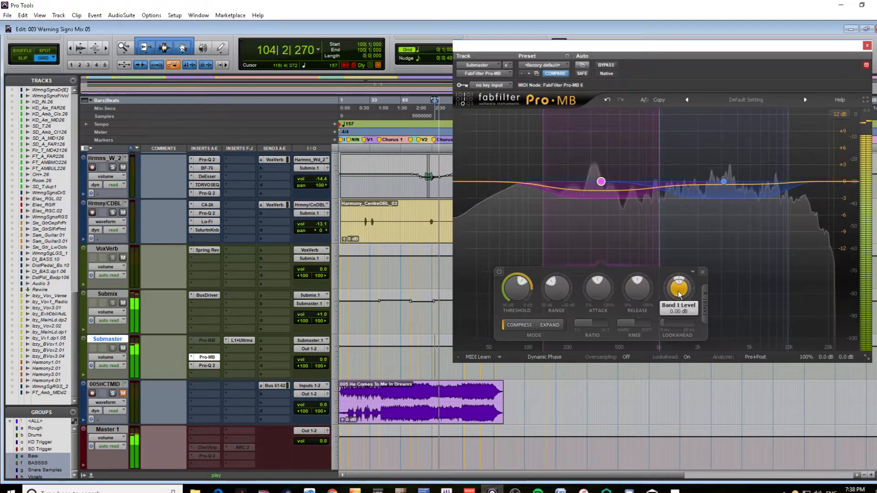
{"action": "left_click_drag", "start_coordinate": [680, 292], "coordinate": [696, 285]}
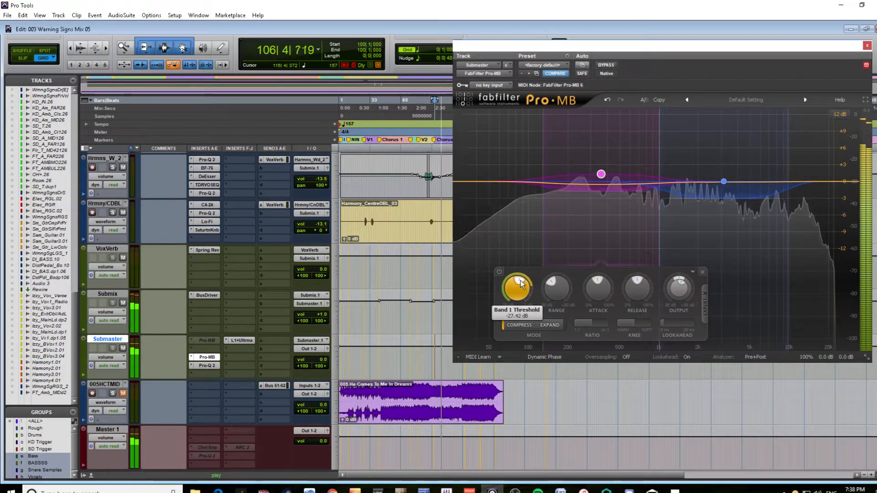
{"action": "left_click_drag", "start_coordinate": [684, 229], "coordinate": [758, 152]}
{"action": "mouse_move", "coordinate": [646, 285]}
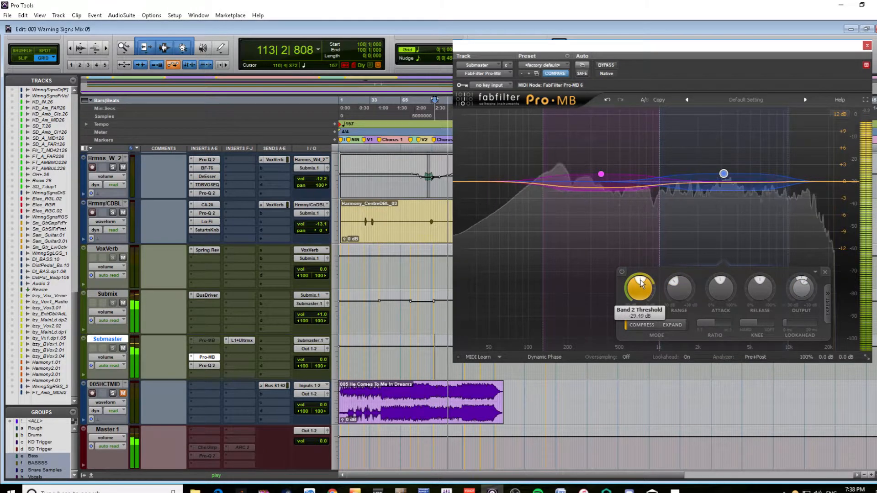
{"action": "left_click", "coordinate": [603, 250]}
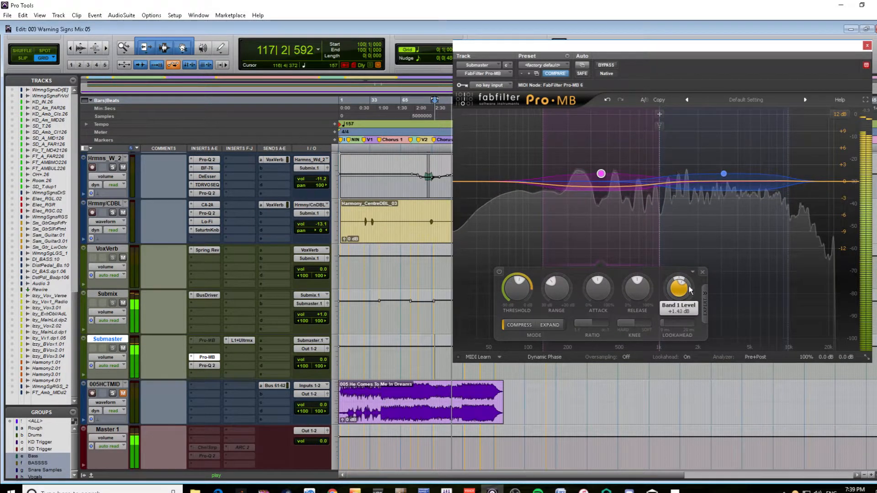
{"action": "left_click_drag", "start_coordinate": [686, 288], "coordinate": [705, 279]}
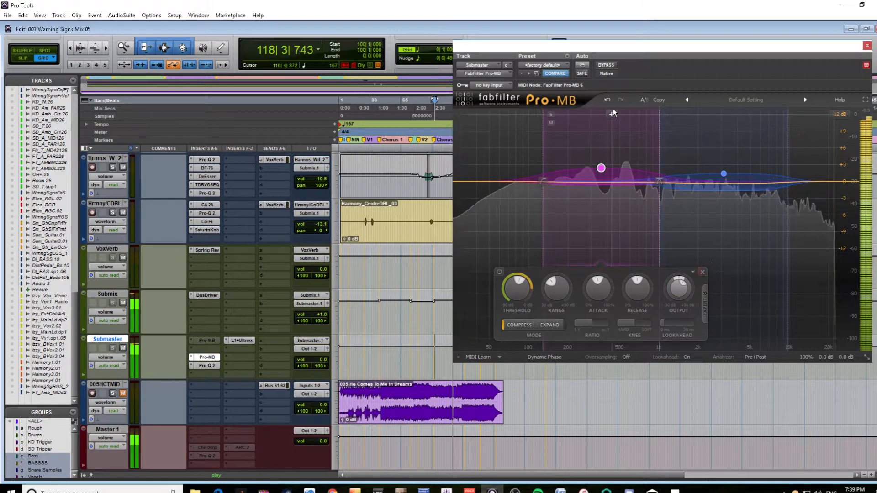
Compare the Submaster with Pro-MB bypassed and active during playback, leaving the plug-in active and stopping playback
{"action": "left_click", "coordinate": [608, 67]}
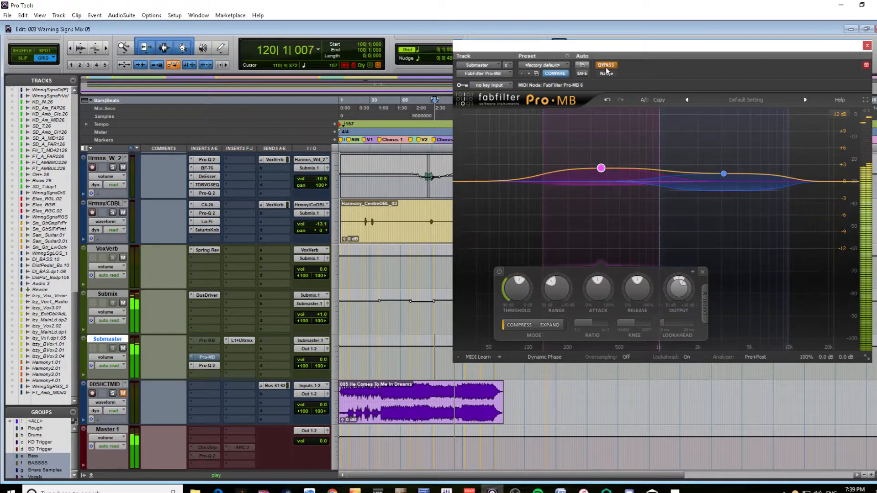
{"action": "left_click", "coordinate": [607, 67]}
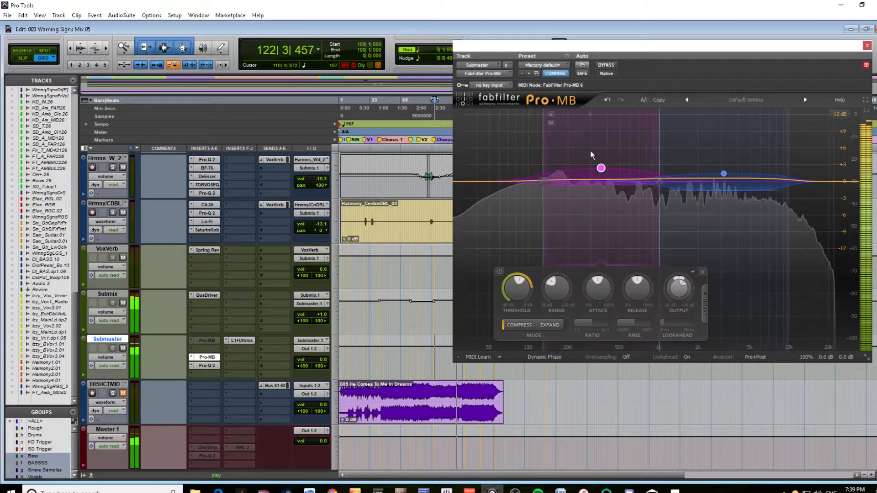
{"action": "left_click", "coordinate": [606, 65]}
{"action": "left_click", "coordinate": [607, 66]}
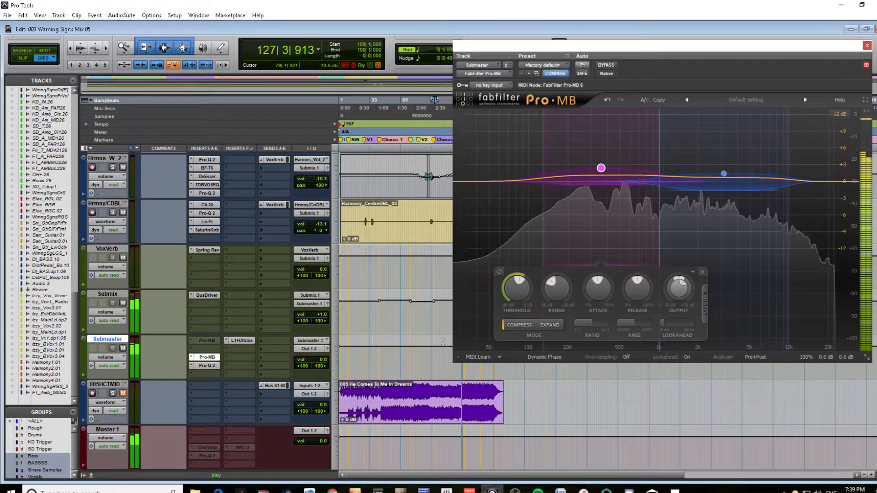
{"action": "key", "text": "space"}
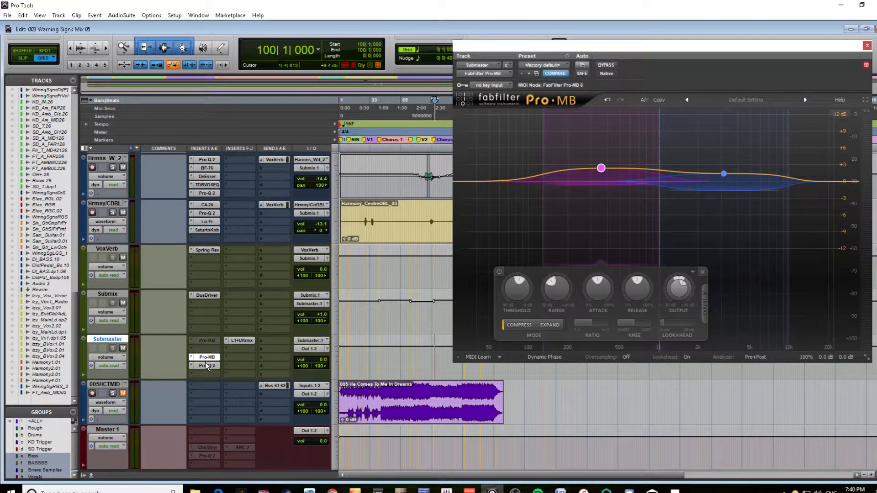
View the L1 Ultramaximizer settings on the Submaster track and close the plug-in window
{"action": "left_click", "coordinate": [243, 340]}
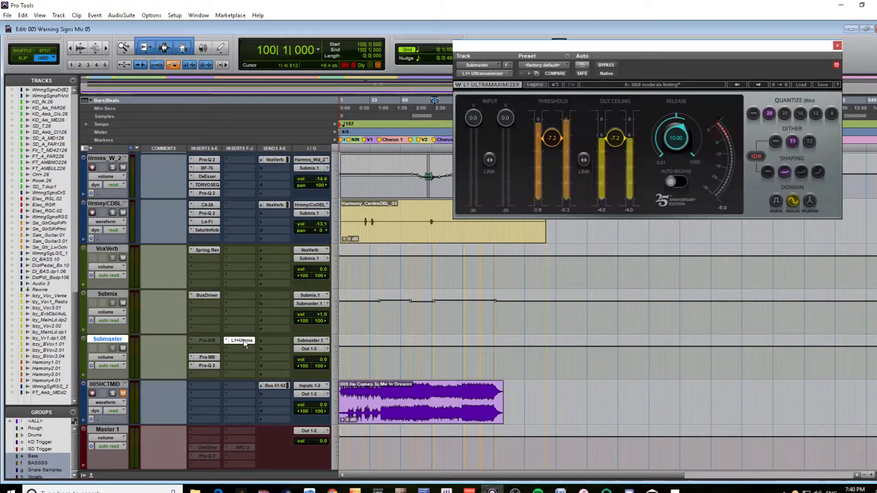
{"action": "left_click", "coordinate": [243, 339]}
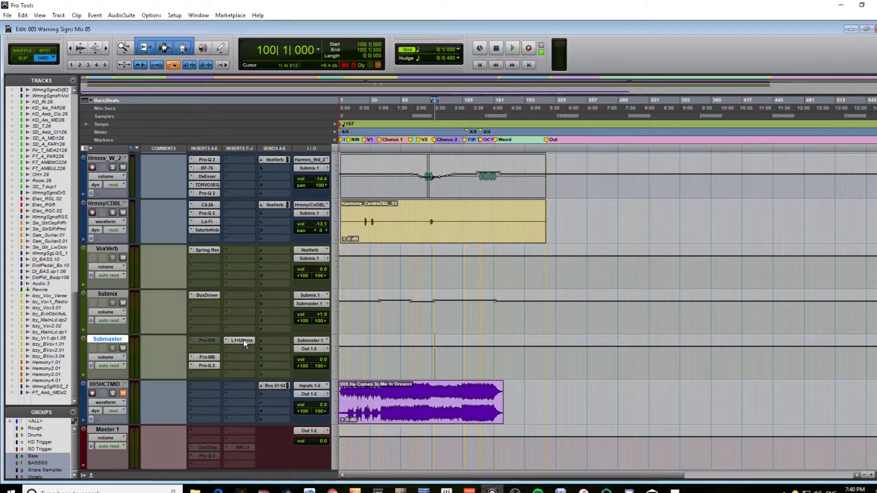
Open the Pro-Q 2 equalizer on the Submaster track
{"action": "left_click", "coordinate": [207, 356]}
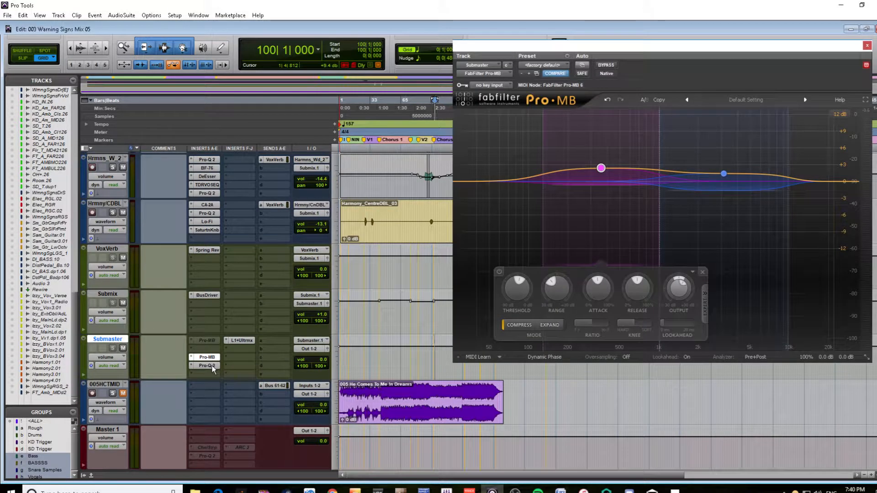
{"action": "left_click", "coordinate": [212, 368]}
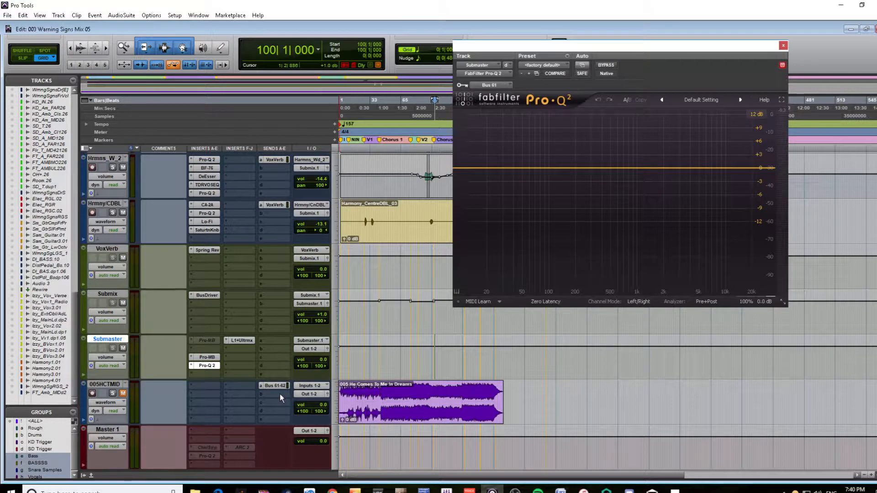
Examine the sections of the reference clip on the 005HCTMID track by selecting different passages of its waveform
{"action": "left_click_drag", "start_coordinate": [365, 402], "coordinate": [377, 389]}
{"action": "left_click", "coordinate": [371, 358]}
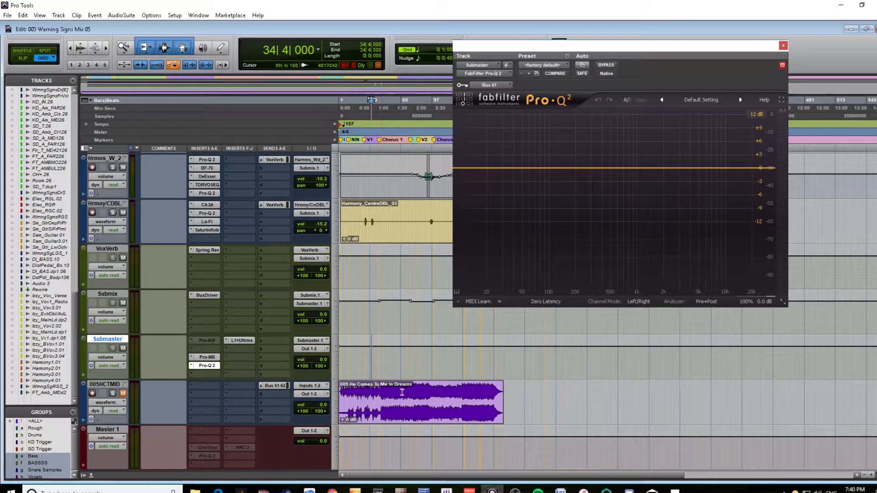
{"action": "left_click_drag", "start_coordinate": [462, 392], "coordinate": [494, 392]}
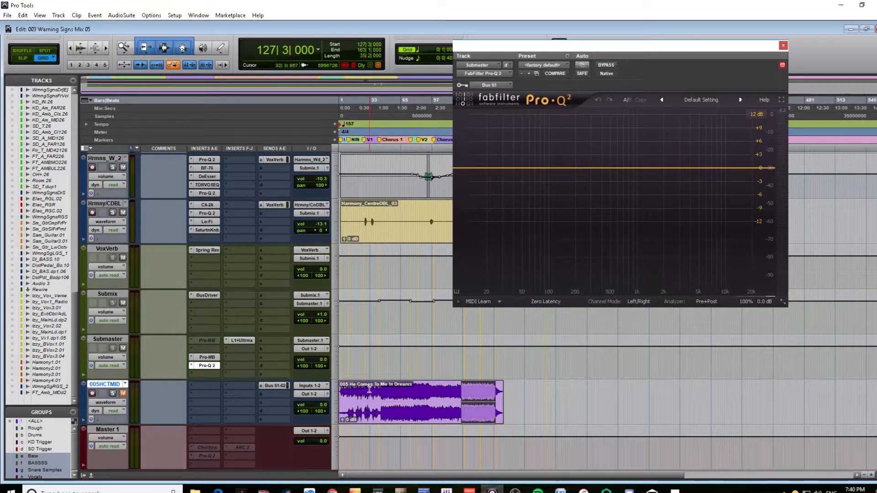
{"action": "left_click_drag", "start_coordinate": [381, 389], "coordinate": [431, 393]}
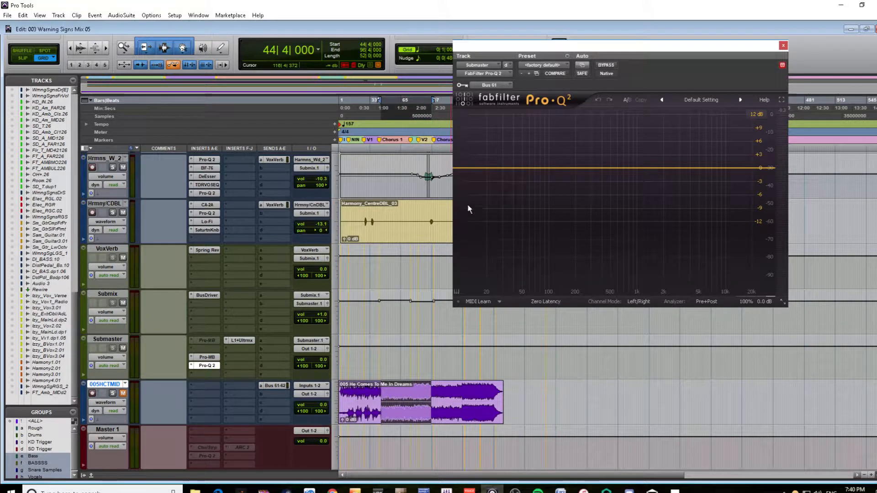
{"action": "left_click", "coordinate": [459, 376]}
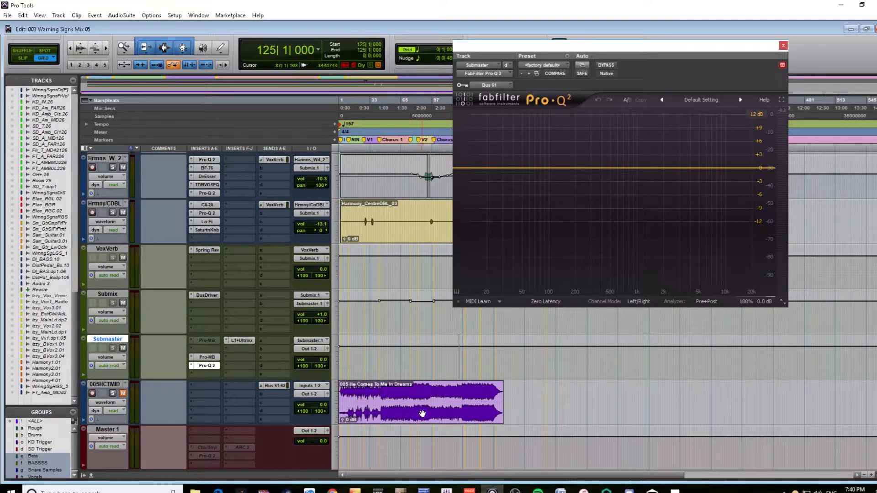
Move the reference clip to start at bar 47|3 and place the playback position at the bar 131 marker
{"action": "left_click_drag", "start_coordinate": [422, 414], "coordinate": [460, 408]}
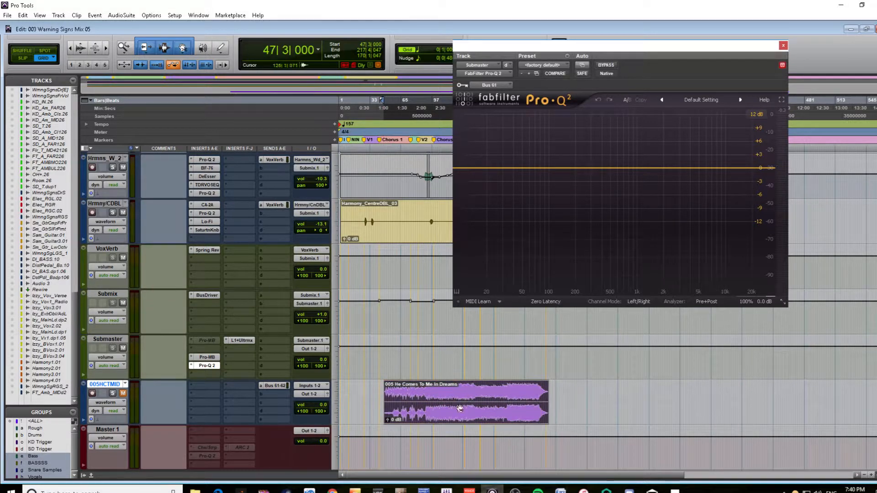
{"action": "left_click_drag", "start_coordinate": [568, 55], "coordinate": [660, 37]}
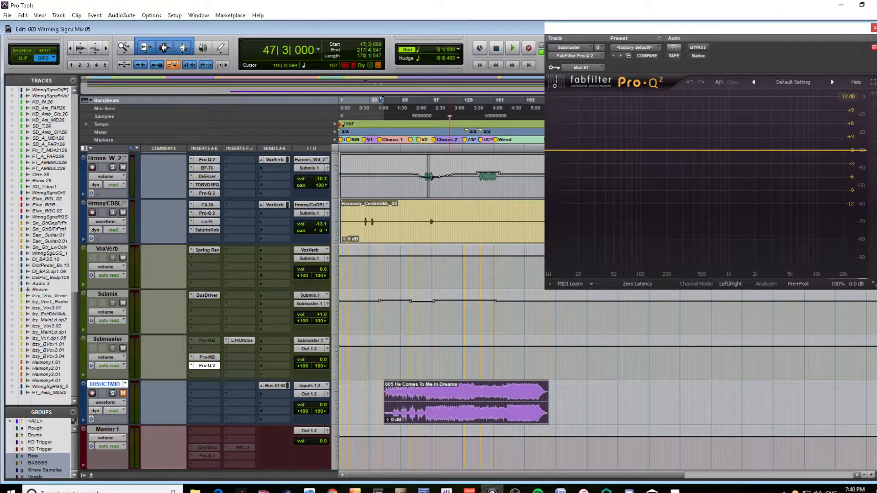
{"action": "left_click", "coordinate": [435, 140]}
{"action": "left_click", "coordinate": [466, 140]}
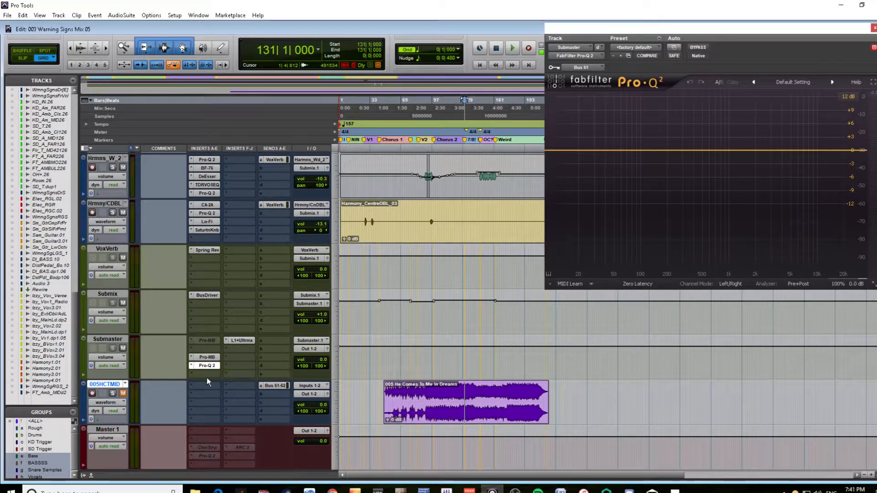
Set the 005HCTMID track's Bus 61-62 send to pre-fader and check the bus assigned to Pro-Q 2's key input
{"action": "left_click", "coordinate": [286, 387]}
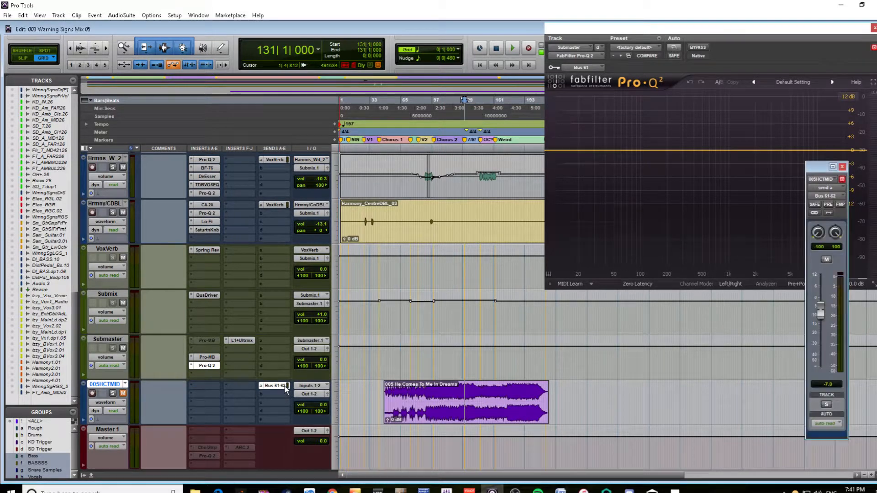
{"action": "left_click", "coordinate": [828, 205]}
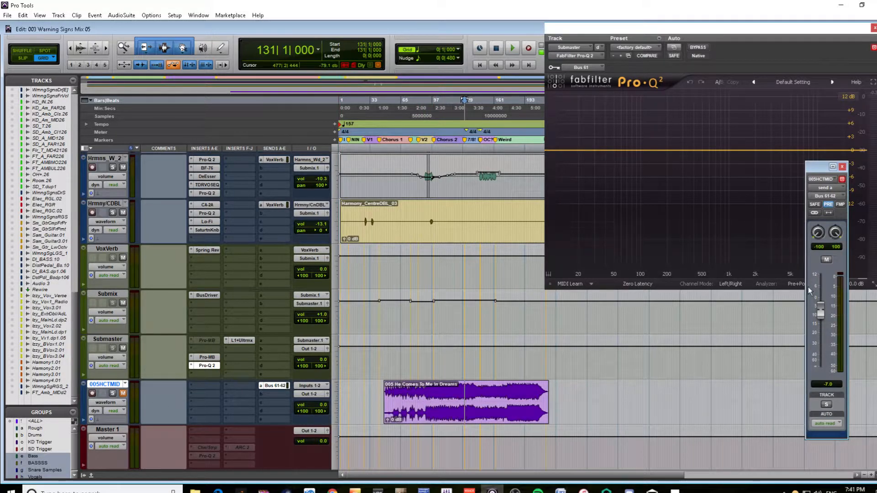
{"action": "left_click", "coordinate": [589, 68]}
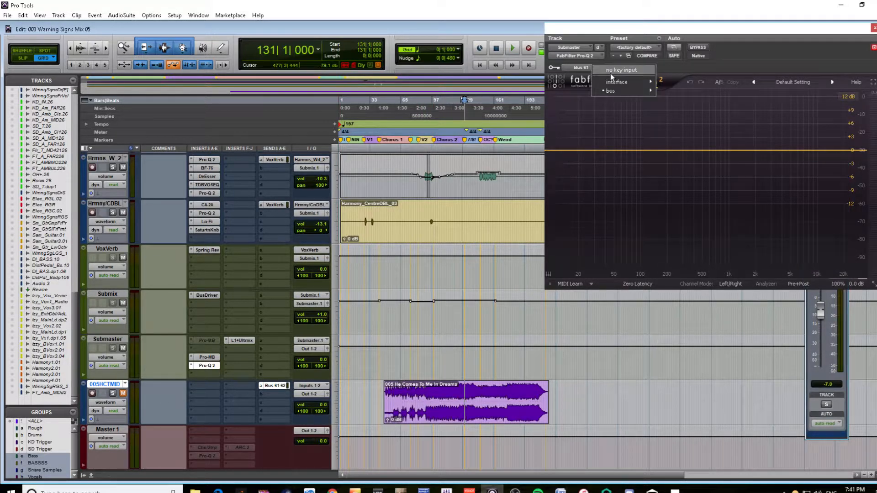
{"action": "left_click", "coordinate": [584, 70]}
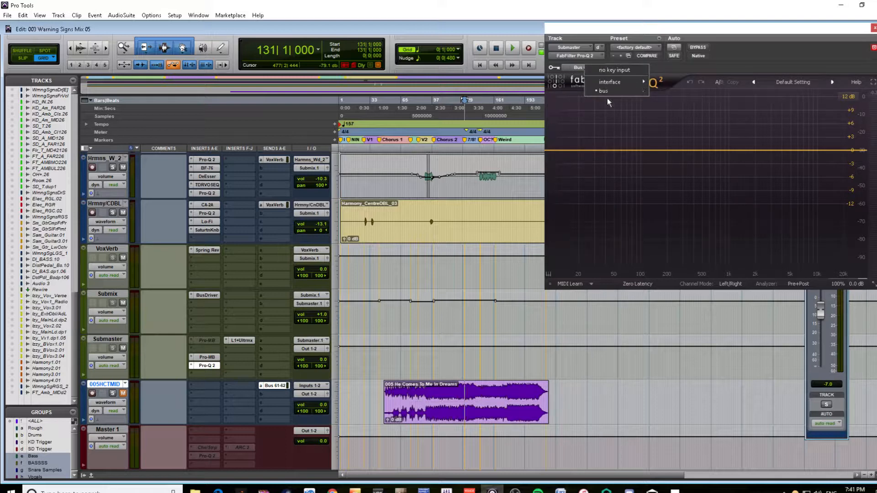
{"action": "mouse_move", "coordinate": [603, 91]}
{"action": "mouse_move", "coordinate": [669, 91]}
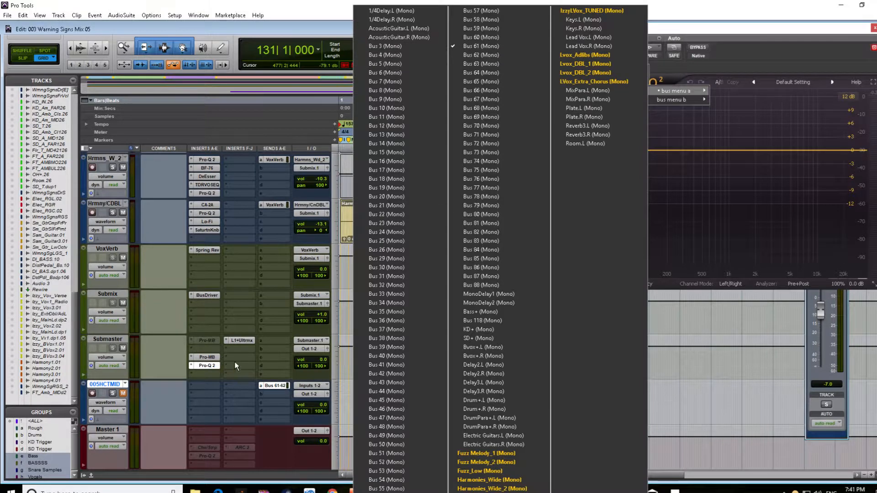
{"action": "left_click", "coordinate": [111, 338]}
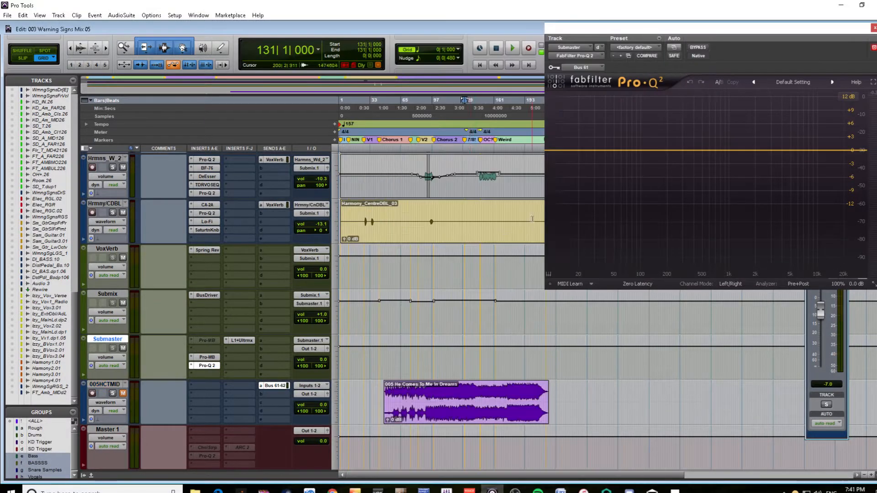
Start EQ Match in Pro-Q 2 and, during playback, choose Side Chain as the reference spectrum
{"action": "left_click", "coordinate": [797, 284]}
{"action": "left_click", "coordinate": [804, 284]}
{"action": "left_click", "coordinate": [800, 282]}
{"action": "left_click", "coordinate": [815, 271]}
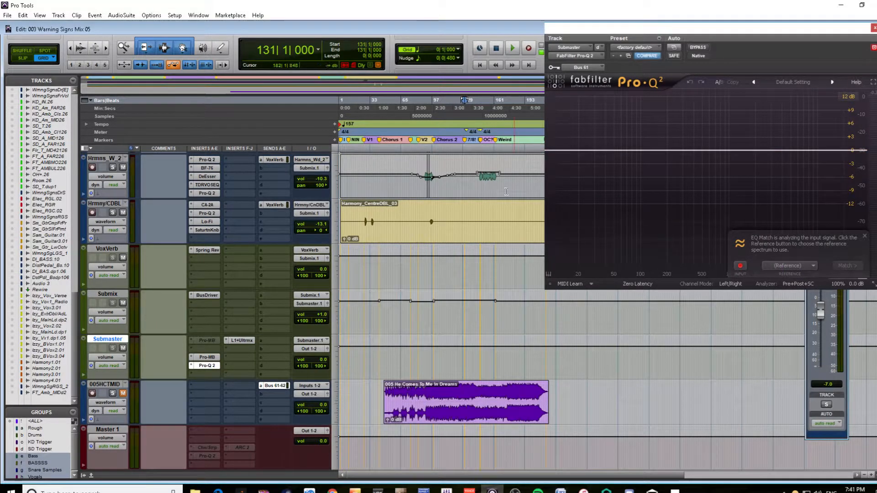
{"action": "key", "text": "space"}
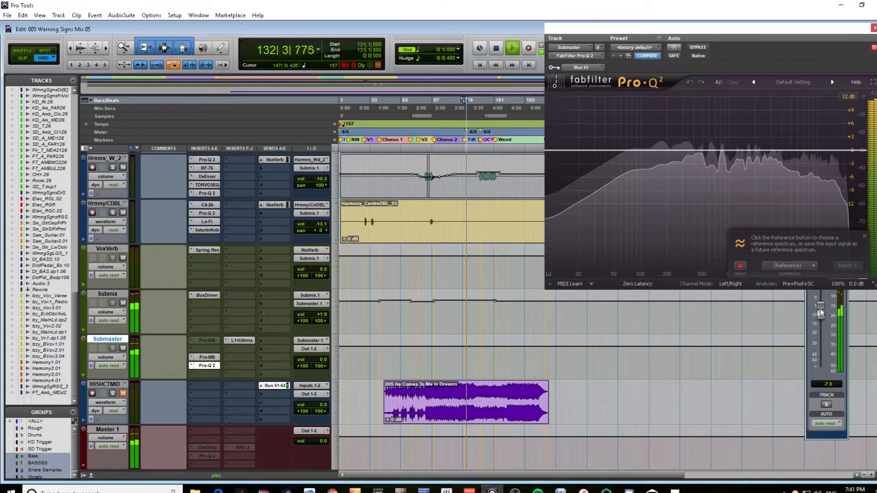
{"action": "left_click", "coordinate": [777, 265]}
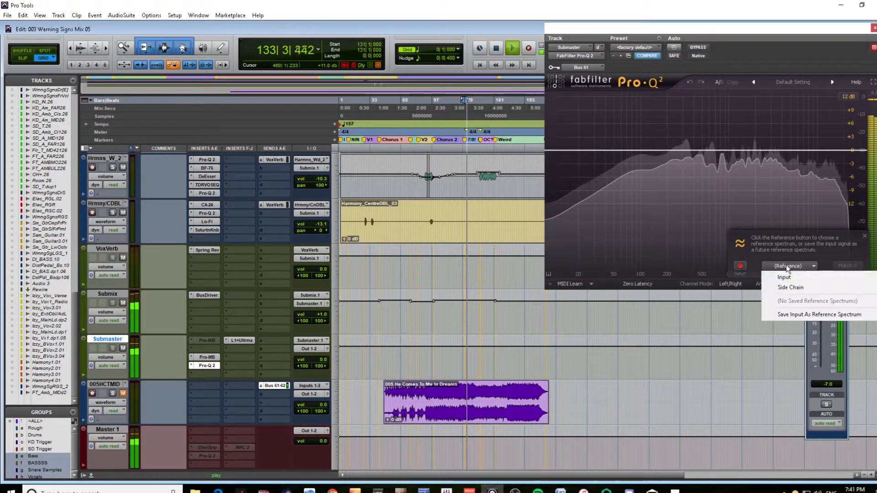
{"action": "left_click", "coordinate": [793, 288]}
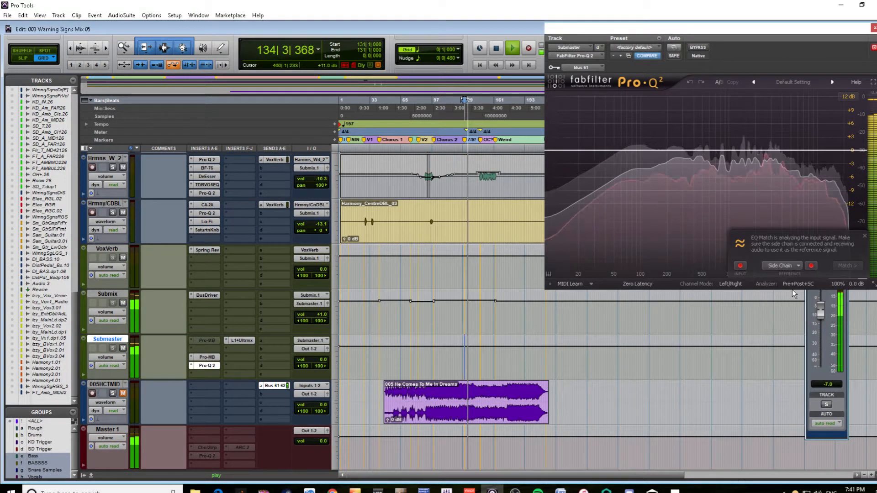
Lower the reference track's send level to -8.4 dB while EQ Match analyzes, and stop playback
{"action": "left_click", "coordinate": [823, 313]}
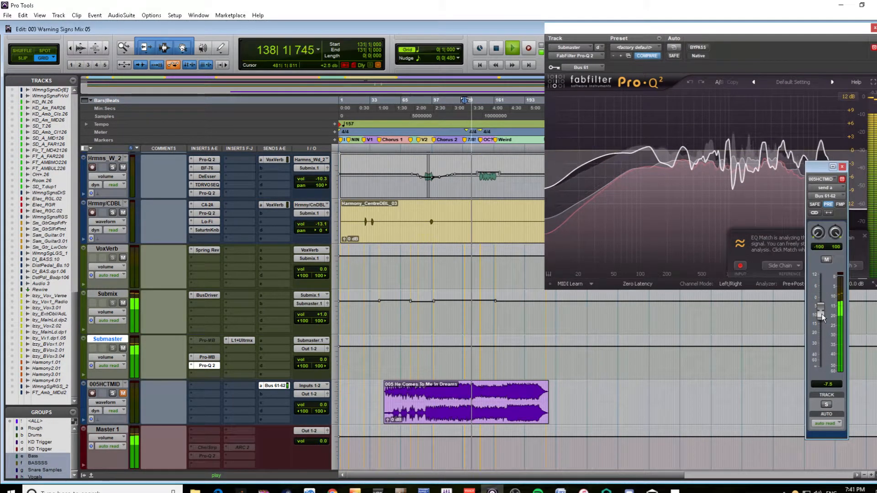
{"action": "left_click_drag", "start_coordinate": [821, 313], "coordinate": [822, 315]}
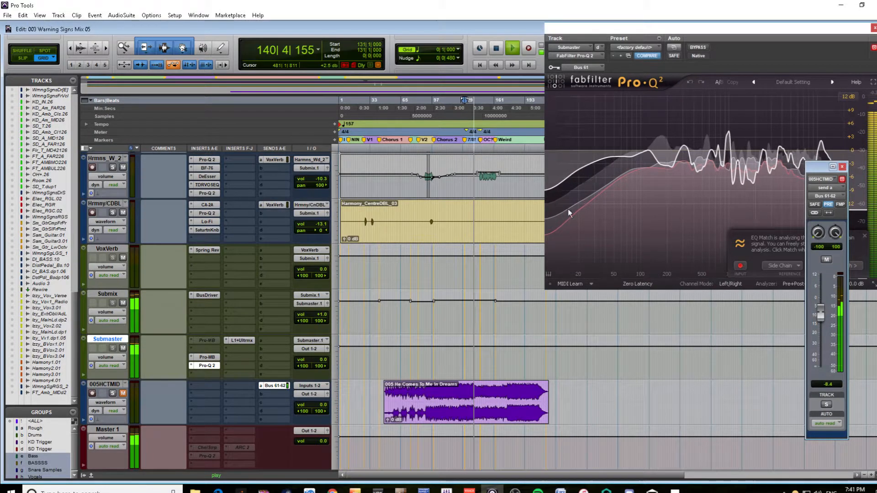
{"action": "key", "text": "space"}
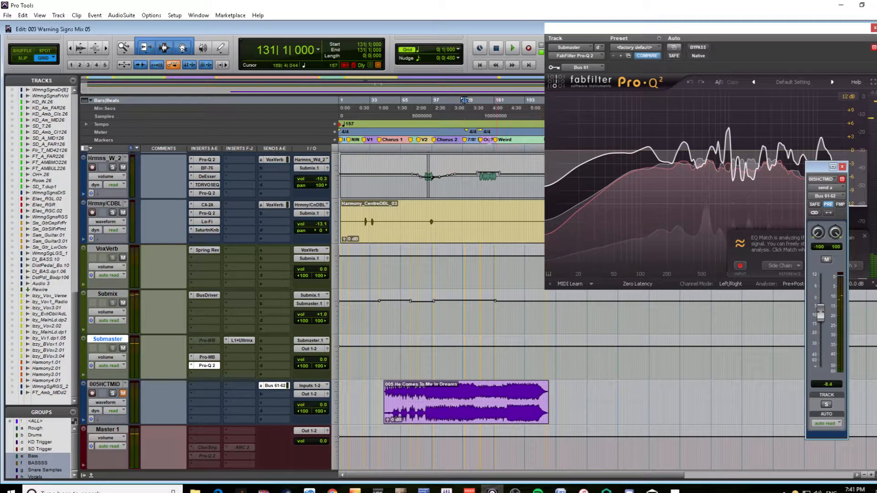
Select the Chorus 2 section from bar 99 to 131 on the Submaster track and review the EQ Match reference options
{"action": "left_click", "coordinate": [434, 140]}
{"action": "left_click", "coordinate": [465, 140], "text": "shift"}
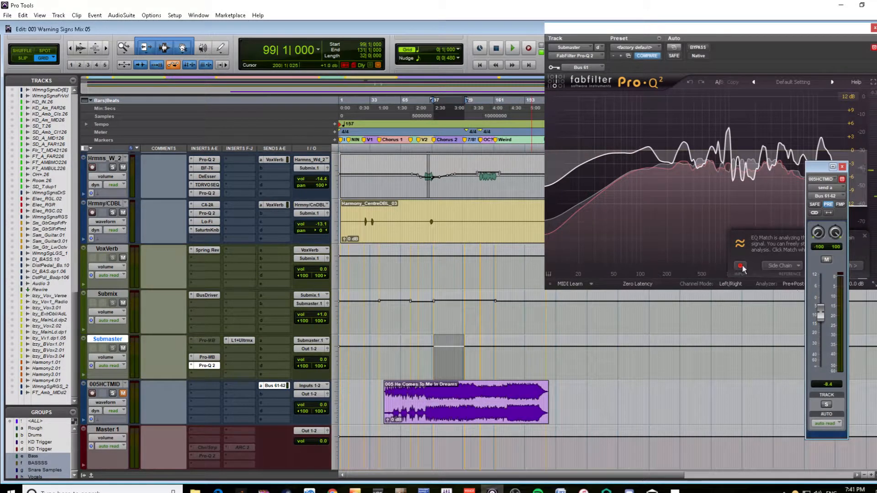
{"action": "left_click", "coordinate": [761, 250]}
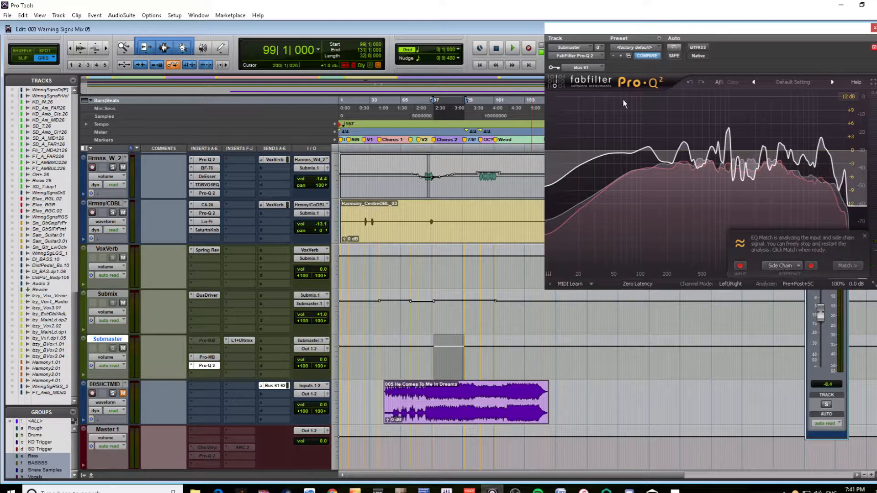
{"action": "left_click", "coordinate": [787, 264]}
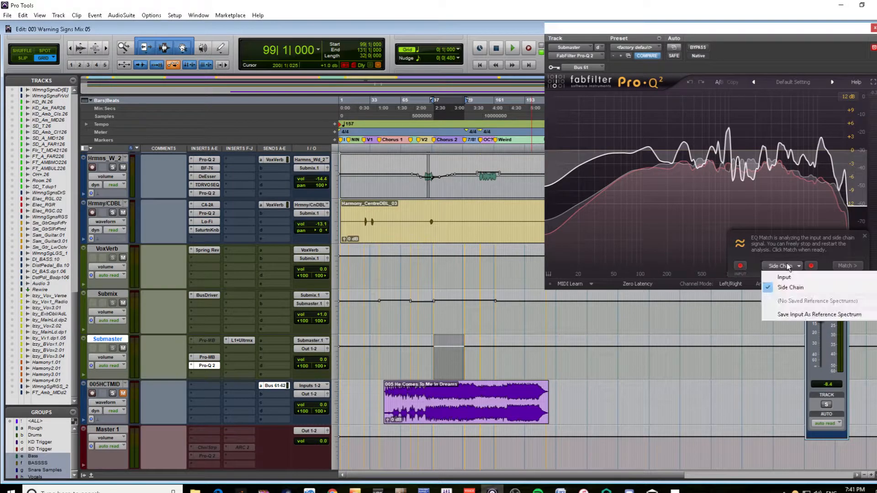
{"action": "left_click", "coordinate": [779, 237]}
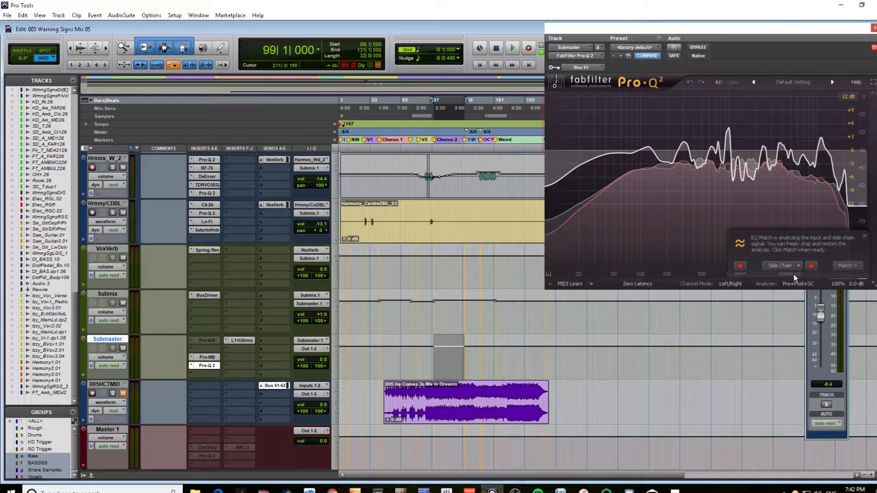
Play the Chorus 2 selection for EQ Match analysis, set the reference track's send level to 0.0 dB, and stop playback
{"action": "key", "text": "space"}
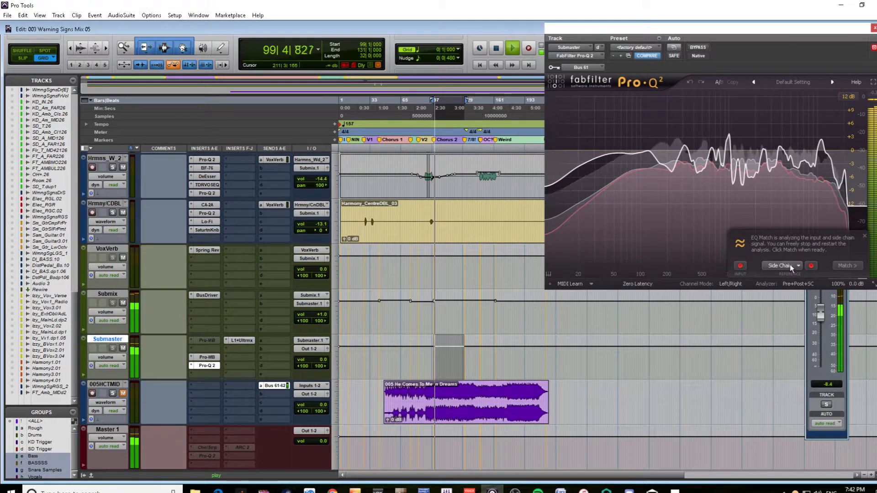
{"action": "mouse_move", "coordinate": [790, 265]}
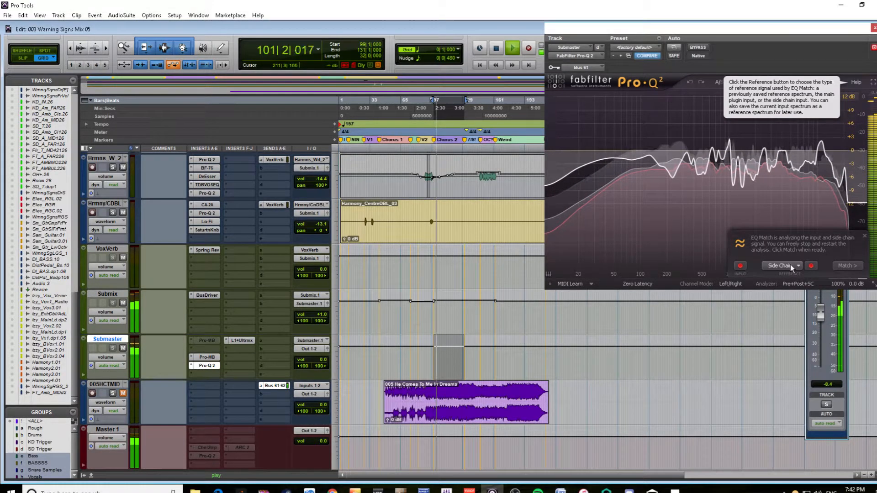
{"action": "left_click", "coordinate": [816, 316]}
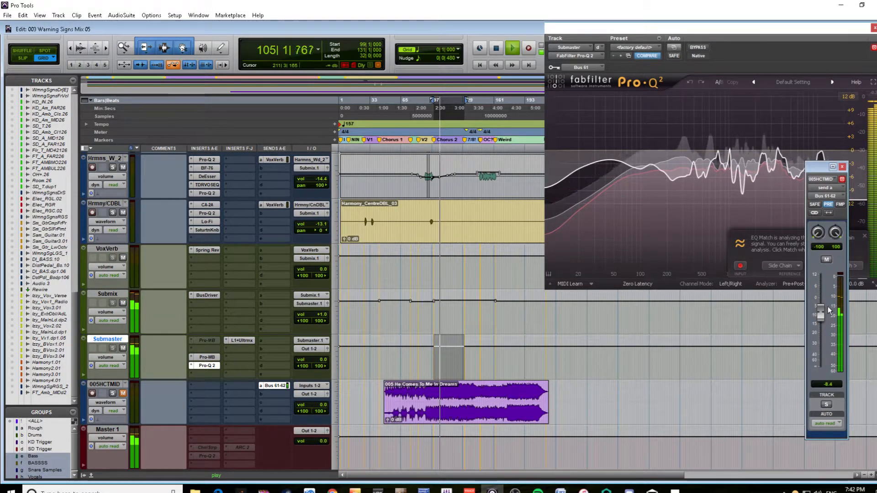
{"action": "mouse_move", "coordinate": [820, 315]}
{"action": "left_mouse_down"}
{"action": "mouse_move", "coordinate": [816, 323]}
{"action": "mouse_move", "coordinate": [824, 297]}
{"action": "left_mouse_up"}
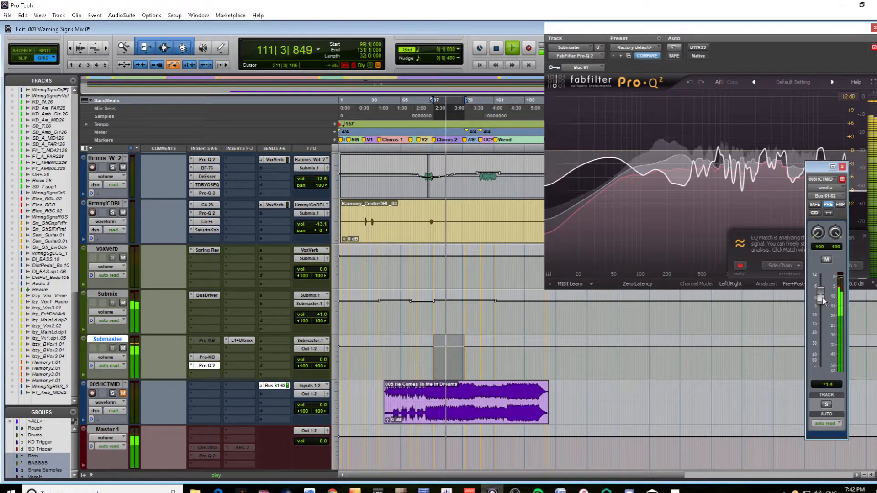
{"action": "left_click", "coordinate": [822, 296], "text": "alt"}
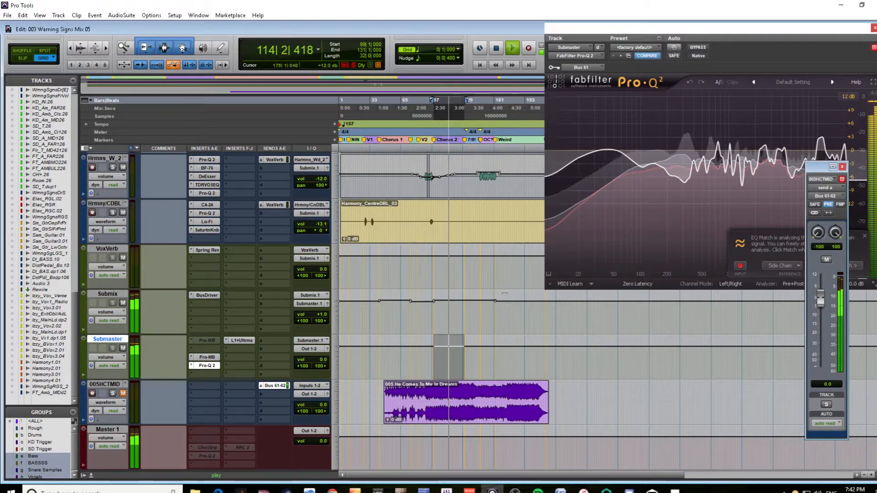
{"action": "key", "text": "space"}
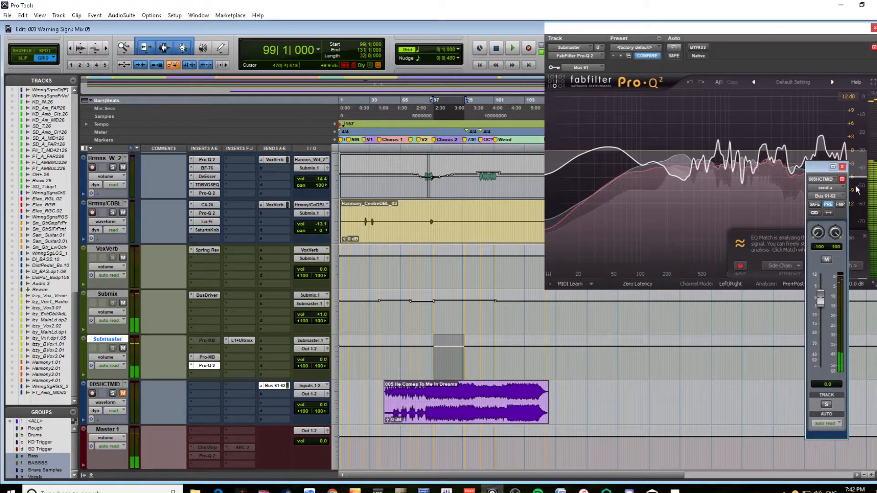
Close the send window and generate the matching EQ curve in Pro-Q 2 from the analyzed spectra
{"action": "left_click_drag", "start_coordinate": [824, 166], "coordinate": [676, 189]}
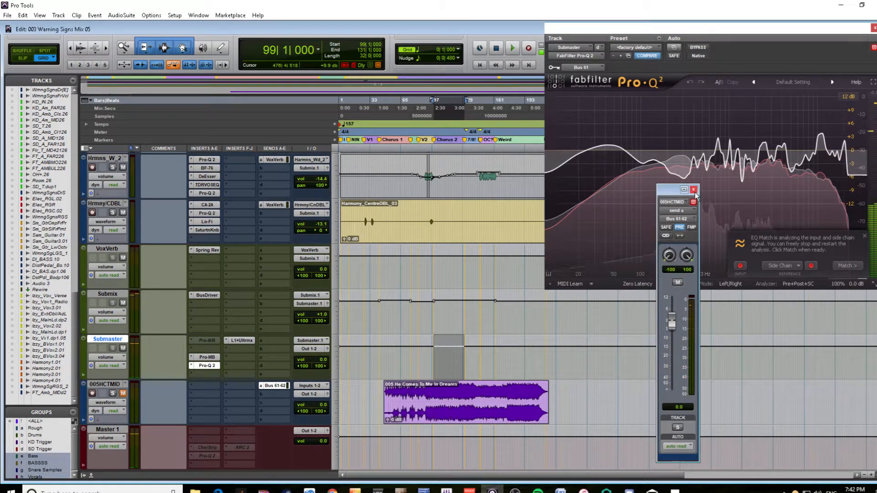
{"action": "left_click", "coordinate": [693, 189]}
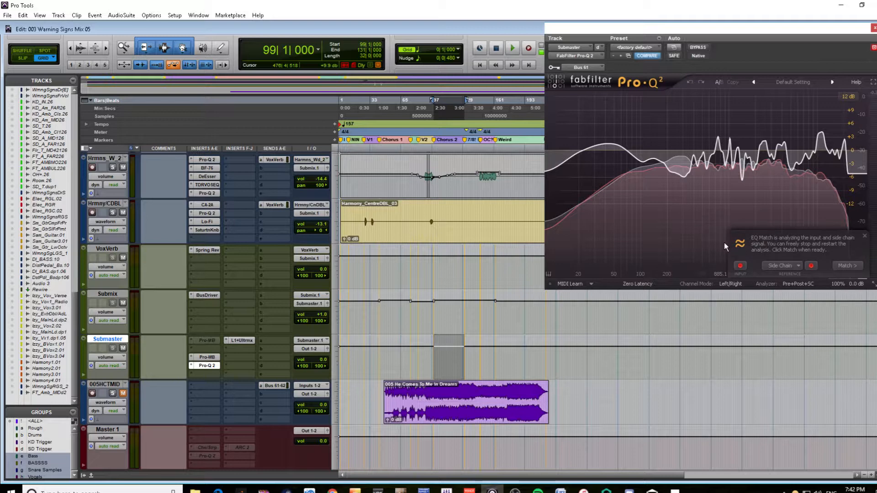
{"action": "left_click", "coordinate": [849, 266]}
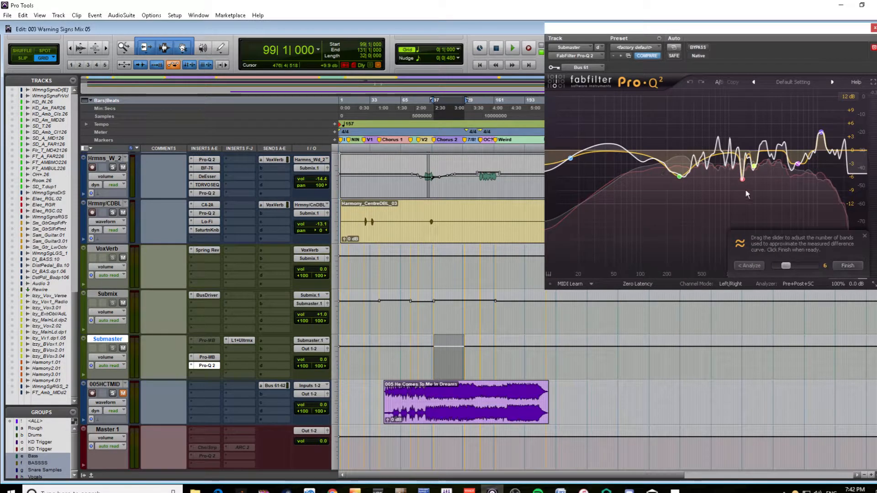
Finish the EQ Match curve in Pro-Q 2 and reduce the gain of all its bands to about half
{"action": "mouse_move", "coordinate": [787, 264]}
{"action": "left_mouse_down"}
{"action": "mouse_move", "coordinate": [846, 265]}
{"action": "mouse_move", "coordinate": [768, 263]}
{"action": "mouse_move", "coordinate": [787, 265]}
{"action": "left_mouse_up"}
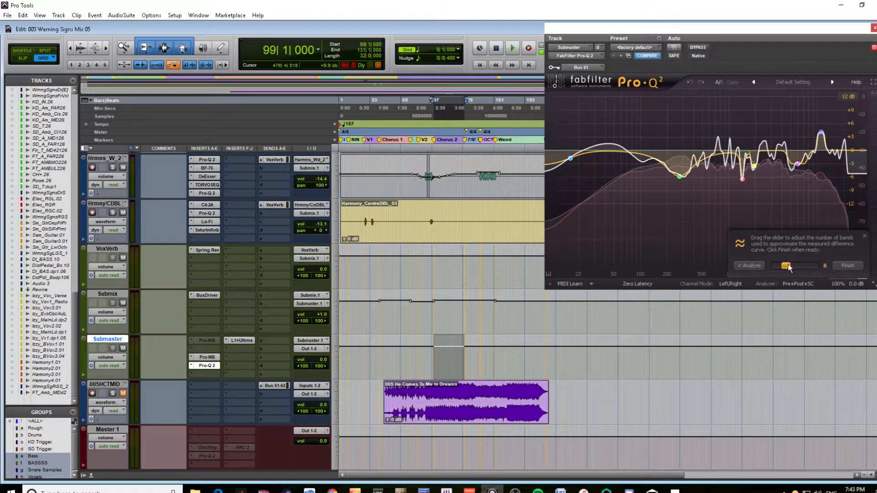
{"action": "left_click", "coordinate": [849, 266]}
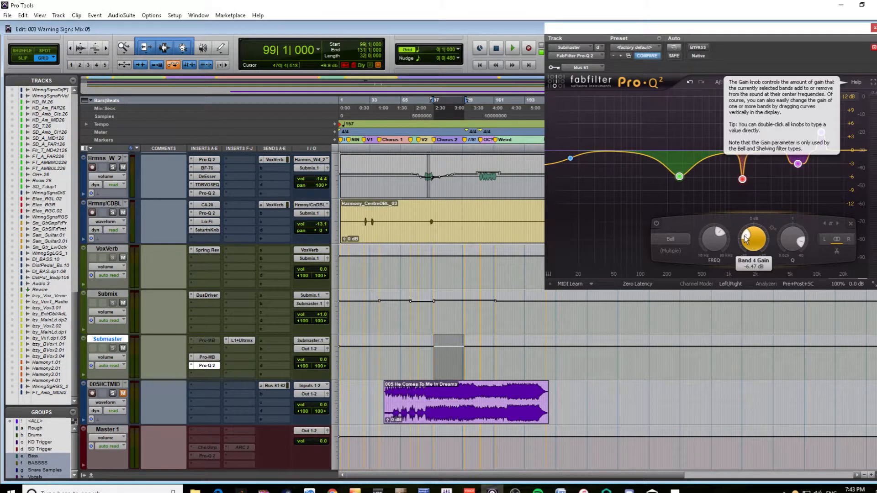
{"action": "left_click_drag", "start_coordinate": [746, 237], "coordinate": [750, 238]}
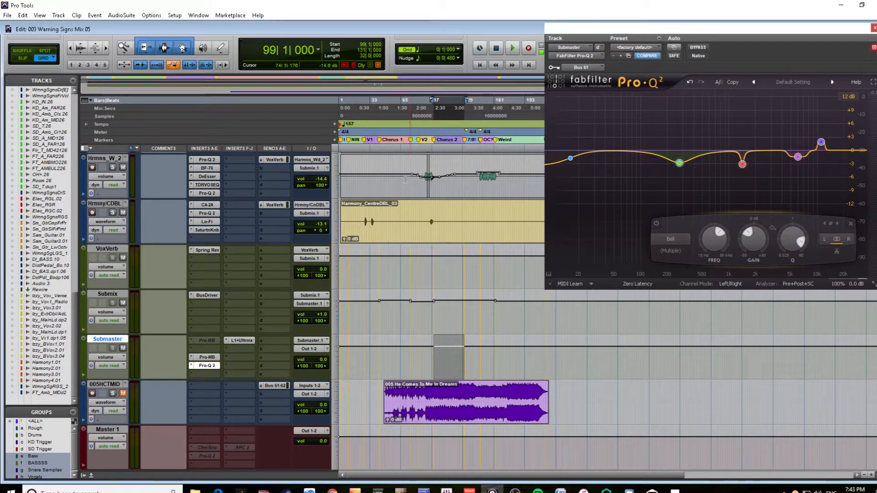
Audition the Chorus 2 selection through the matched EQ, stop playback, and open the L1+ Ultramaximizer on the Submaster track
{"action": "key", "text": "space"}
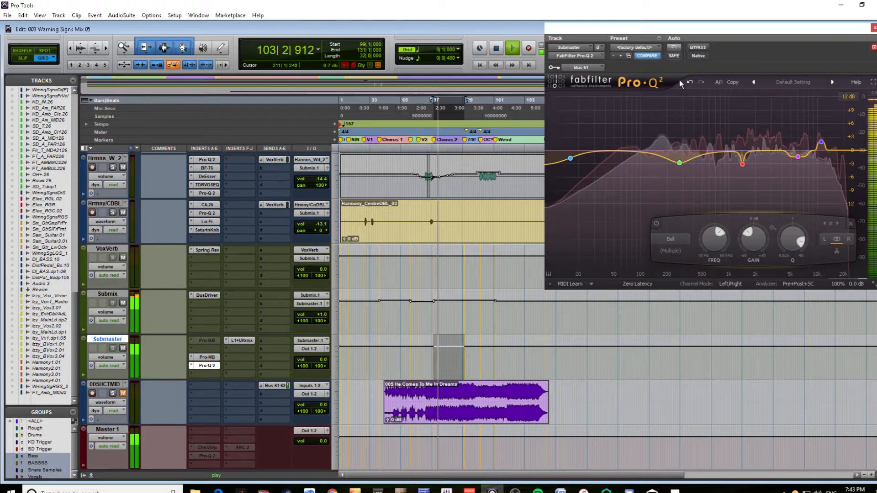
{"action": "key", "text": "space"}
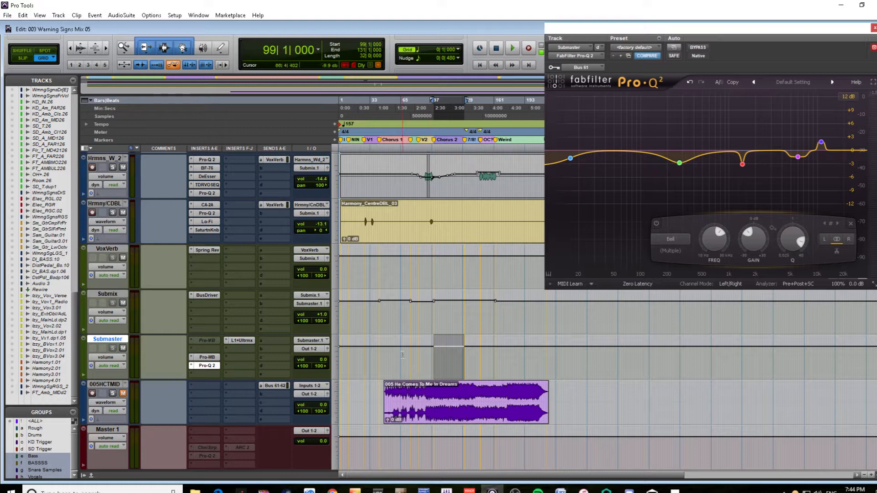
{"action": "left_click", "coordinate": [249, 342]}
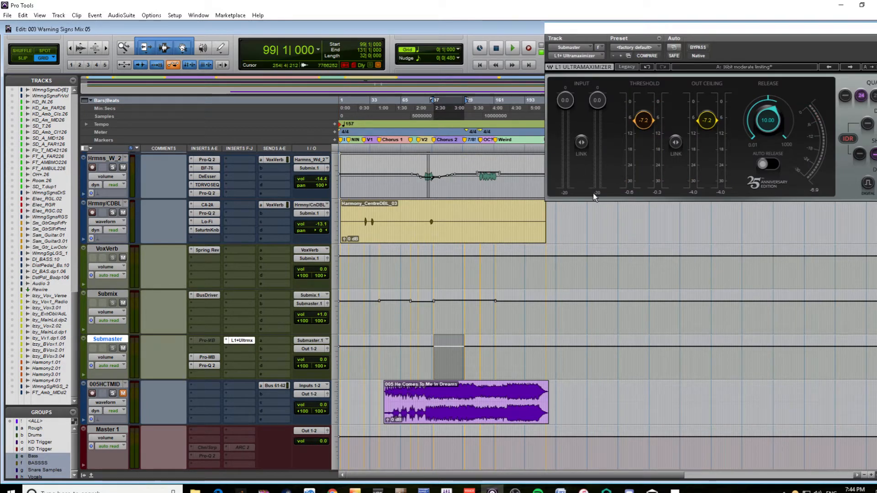